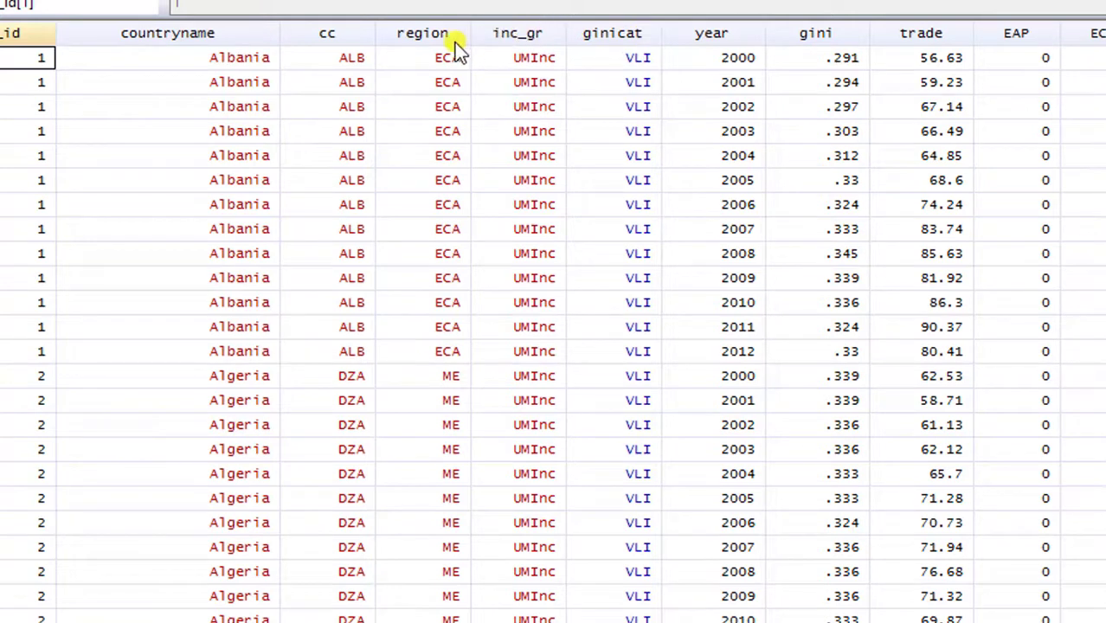
# Examine the panel dataset's ginicat and countryname columns and the alternative scatter command forms in the do-file.
pyautogui.click(625, 35)
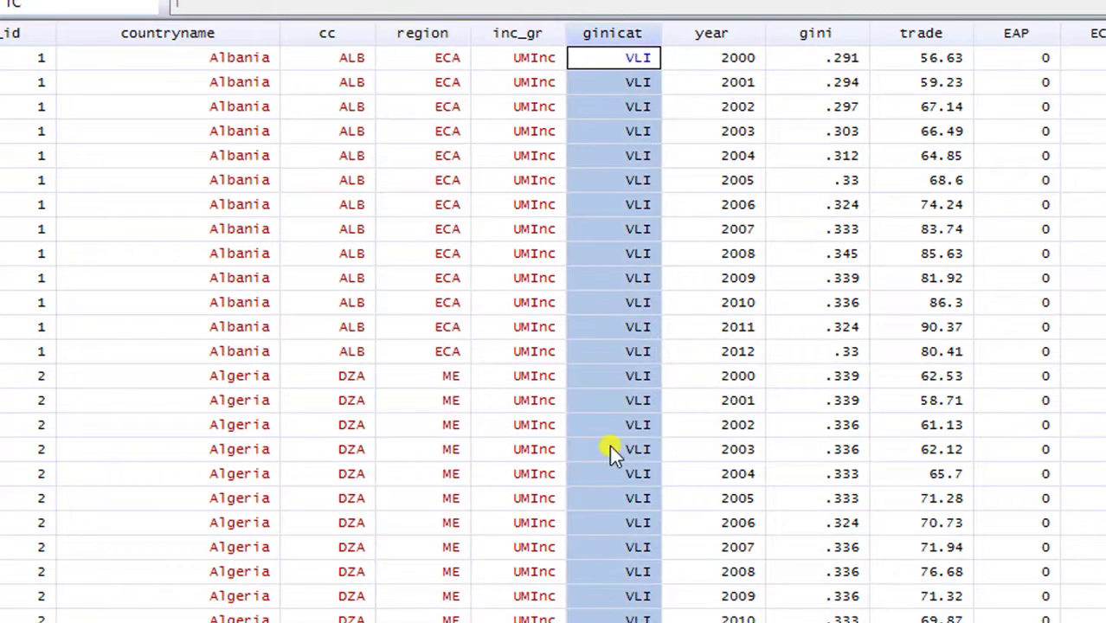
pyautogui.click(248, 33)
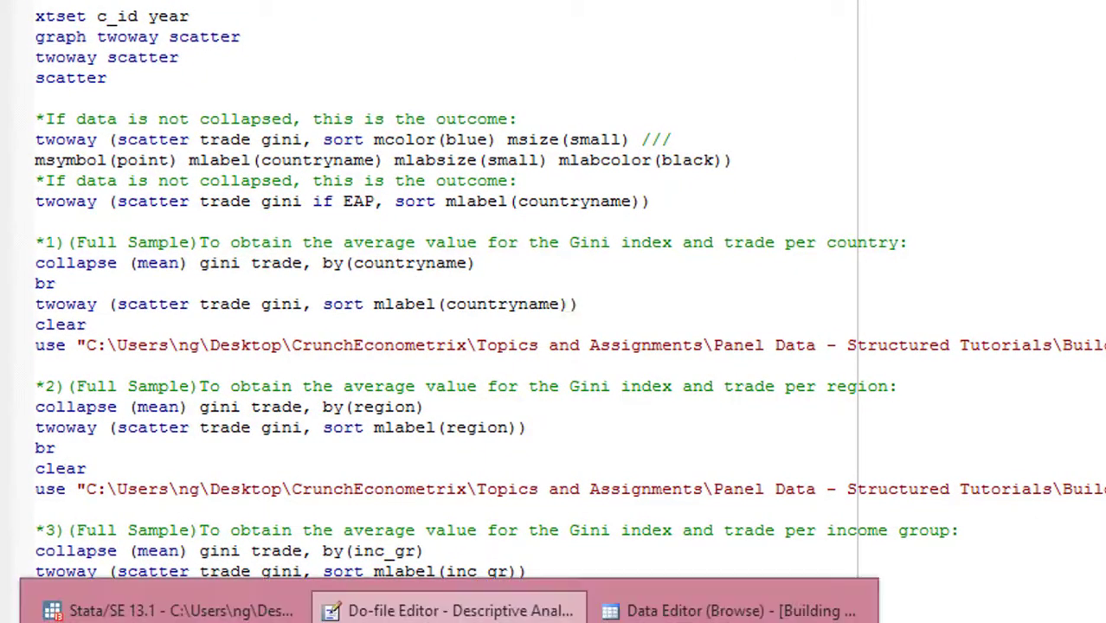
pyautogui.click(135, 605)
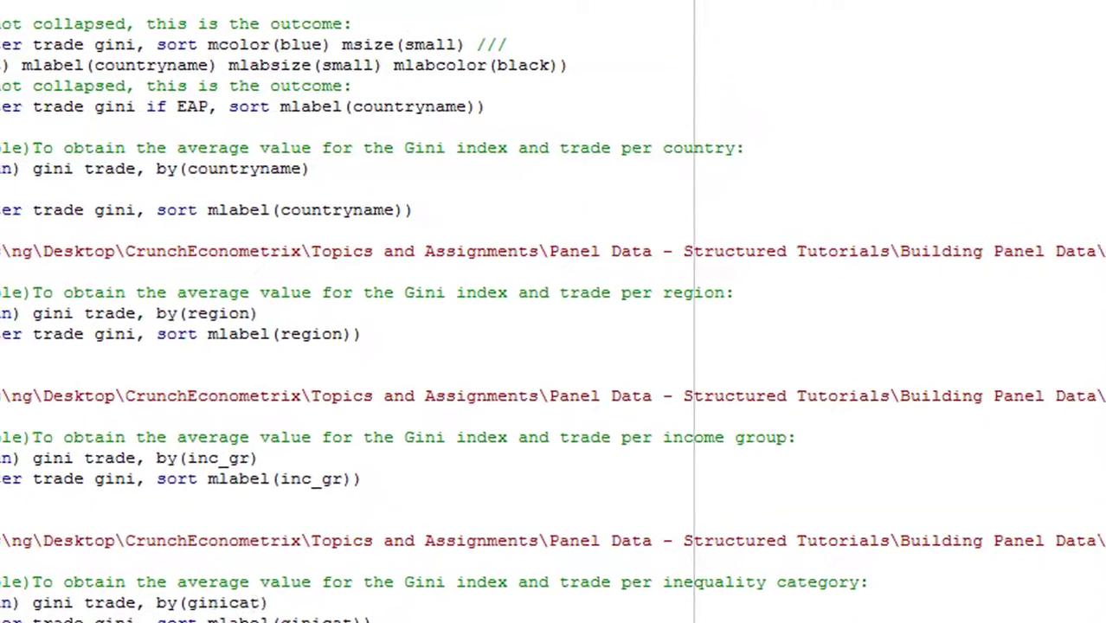
pyautogui.click(151, 291)
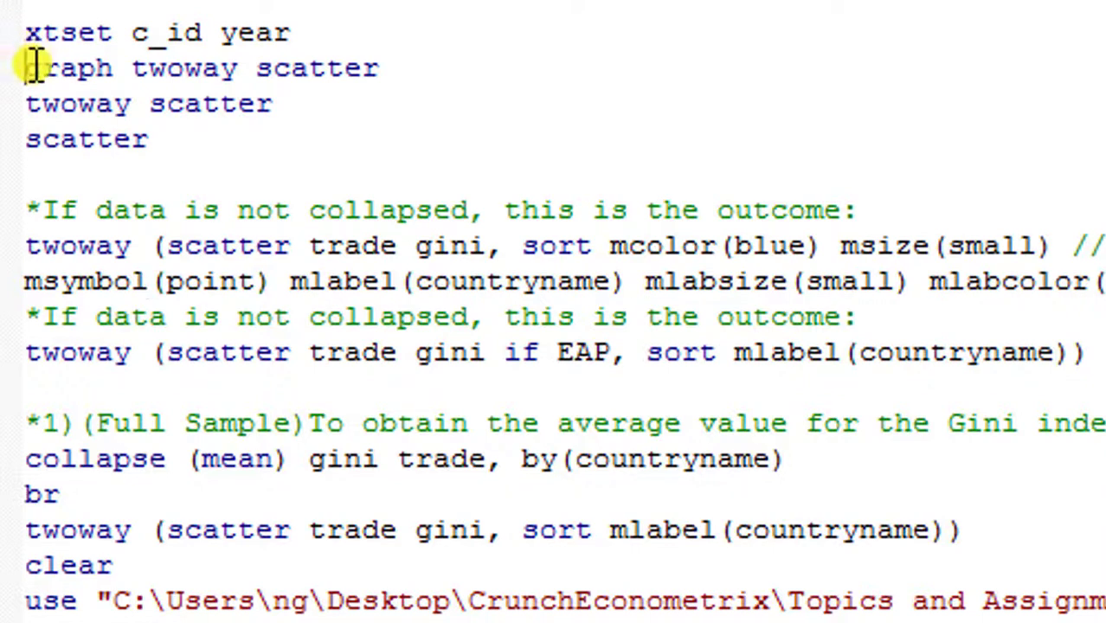
pyautogui.click(27, 104)
pyautogui.click(27, 135)
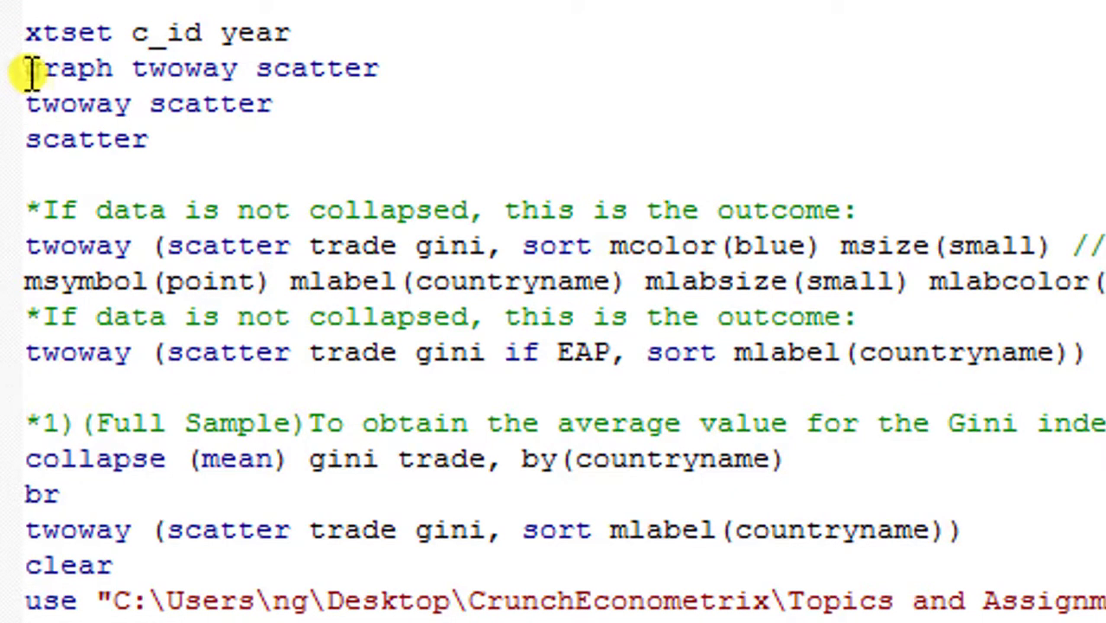
pyautogui.moveTo(30, 82)
pyautogui.mouseDown()
pyautogui.moveTo(35, 75)
pyautogui.moveTo(32, 104)
pyautogui.mouseUp()
pyautogui.click(29, 139)
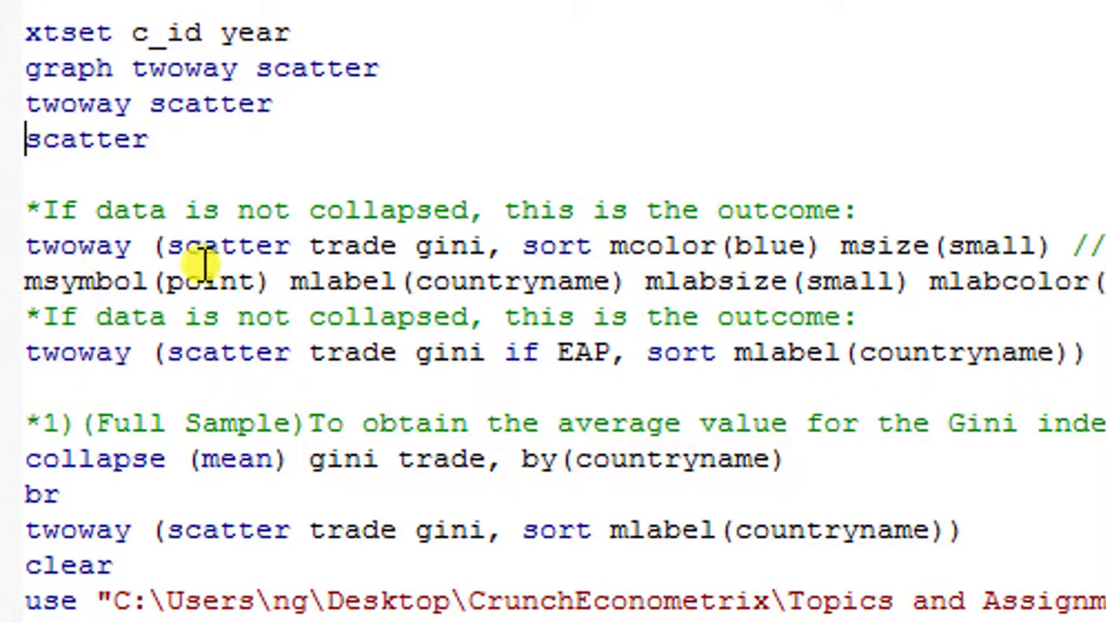
pyautogui.click(147, 156)
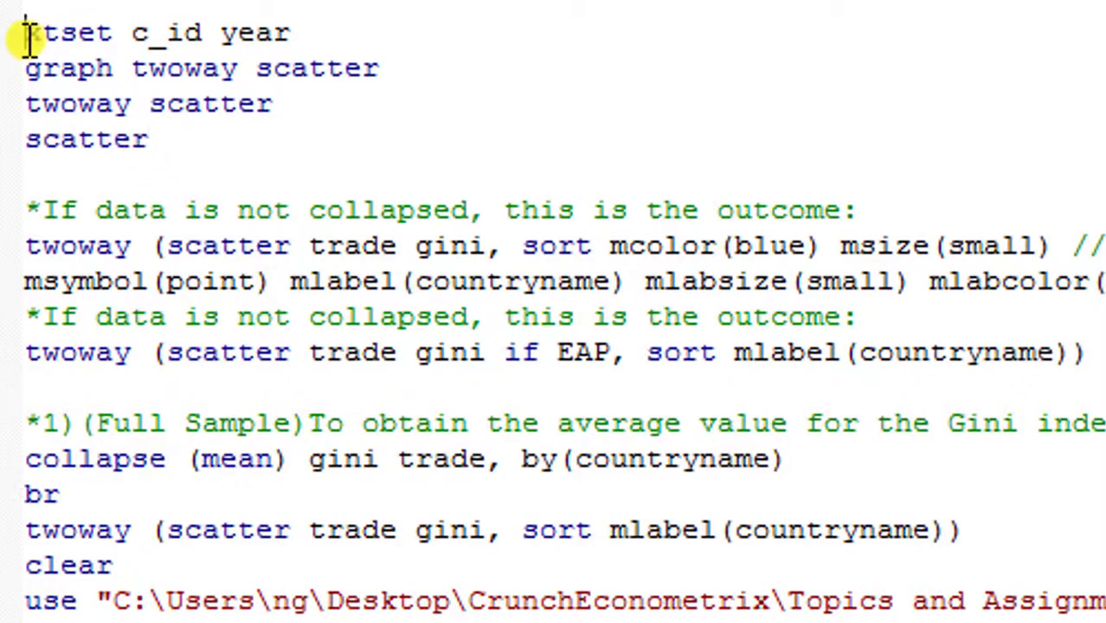
# Run only the do-file line xtset c_id year to declare the panel structure.
pyautogui.hotkey('shift', 'Down')
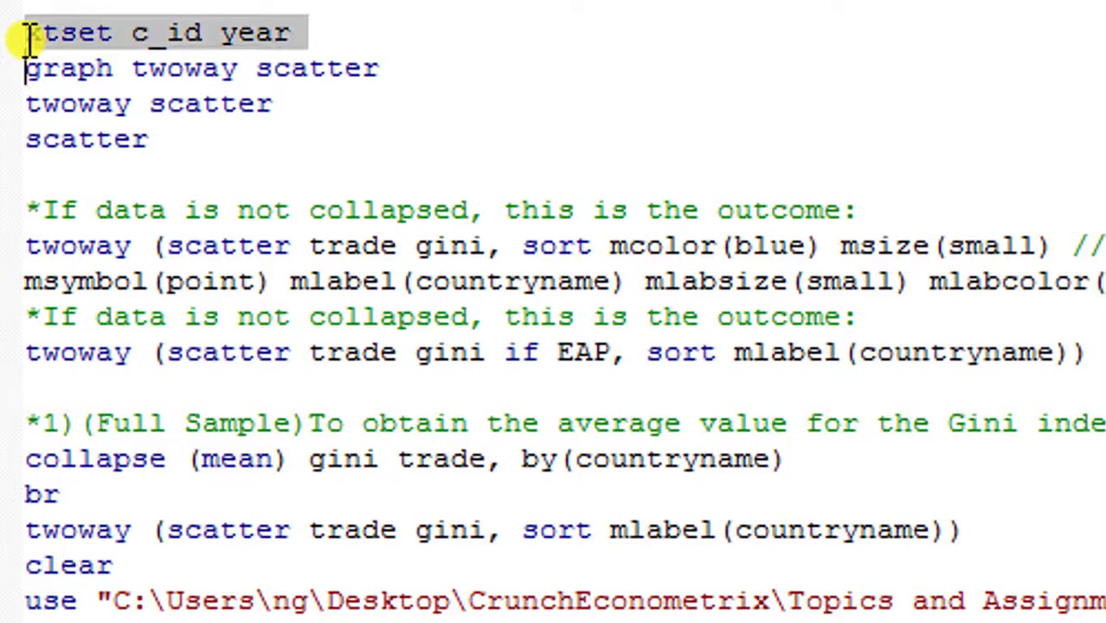
pyautogui.hotkey('shift', 'Left')
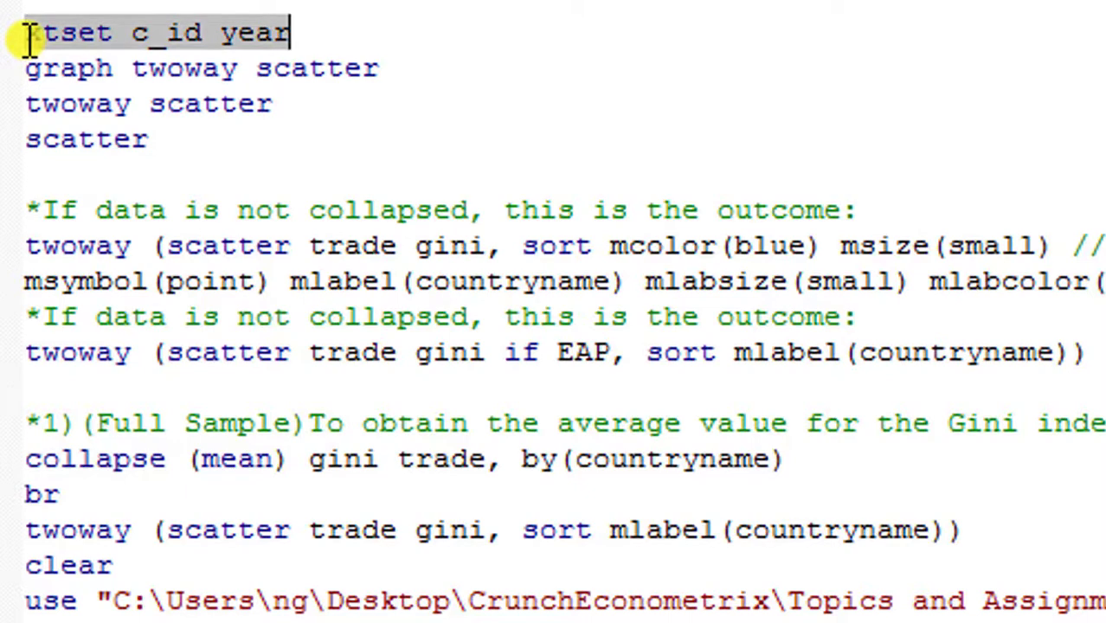
pyautogui.hotkey('ctrl', 'd')
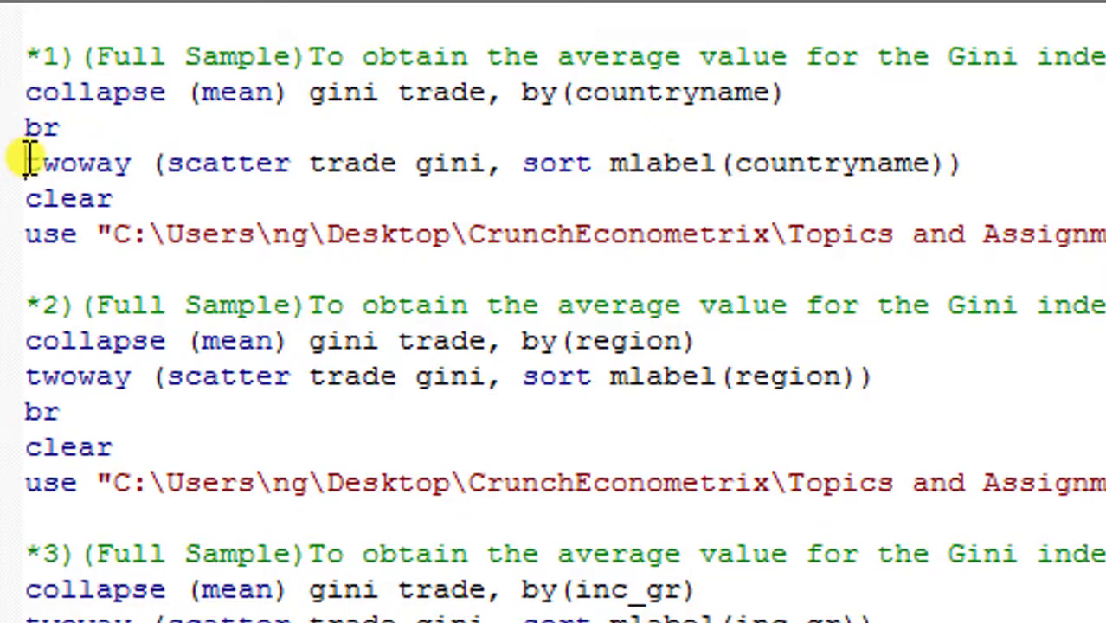
# Run the section 1 lines that collapse gini and trade to their means by countryname and browse the collapsed data.
pyautogui.click(29, 94)
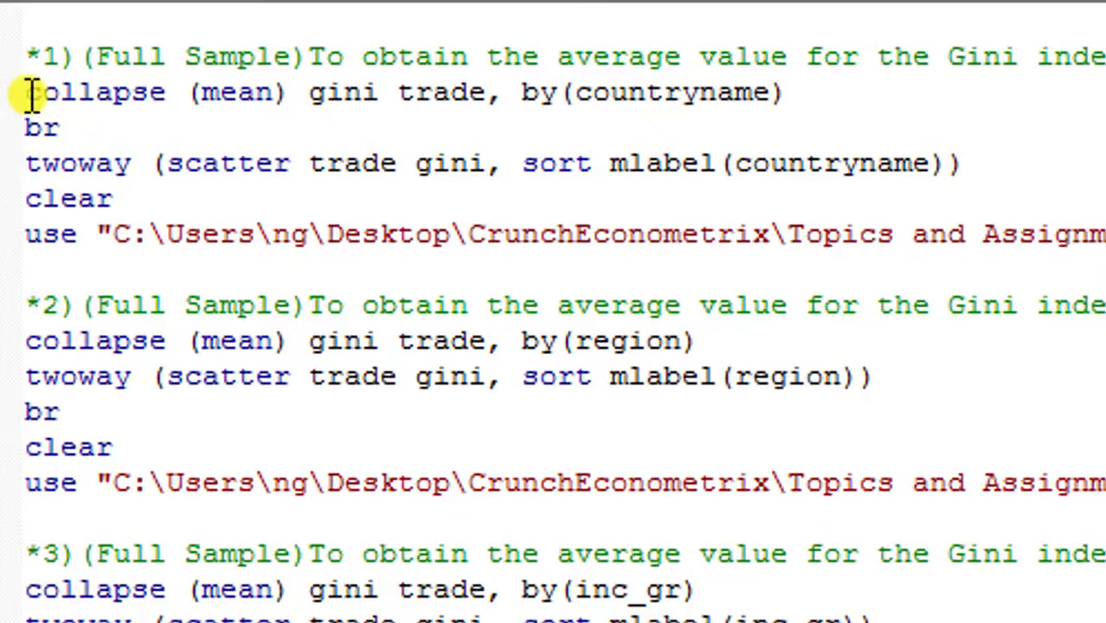
pyautogui.hotkey('shift', 'End')
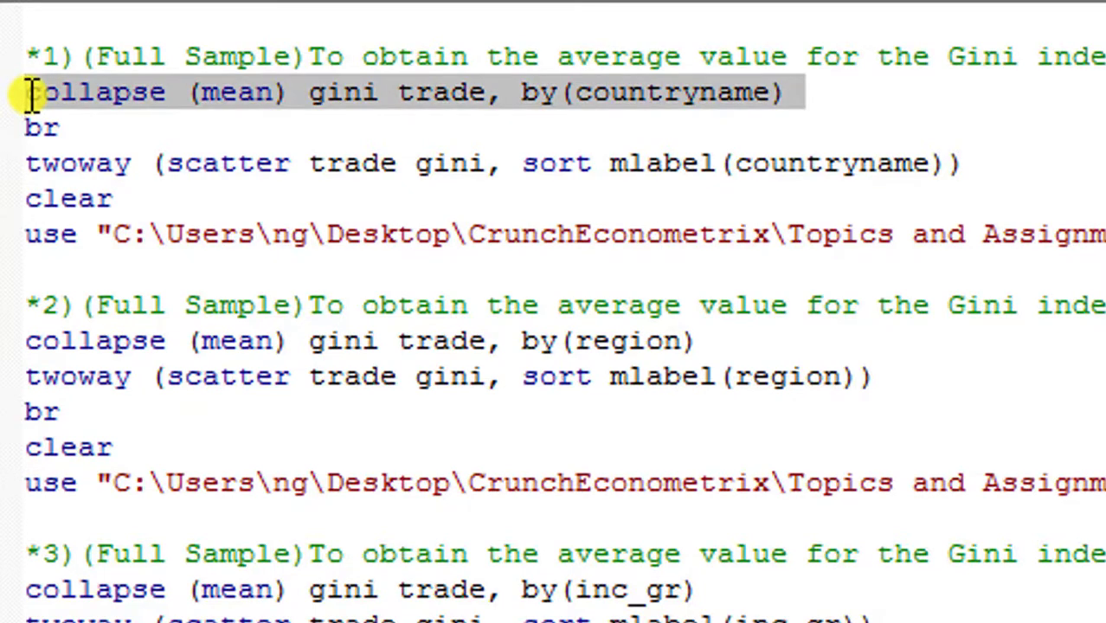
pyautogui.hotkey('shift', 'Down')
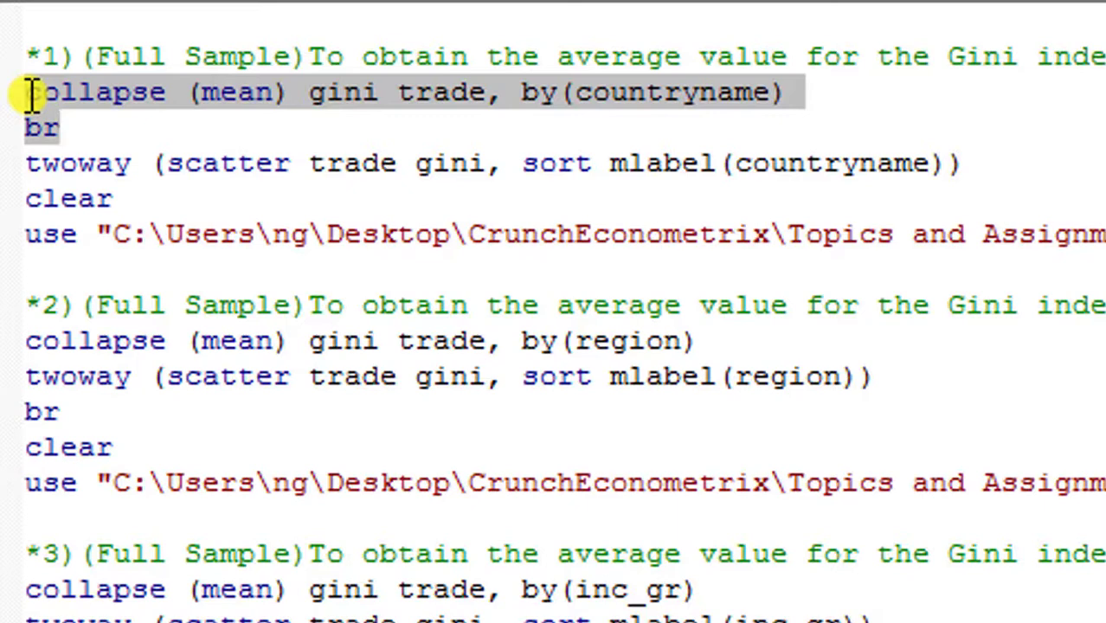
pyautogui.hotkey('ctrl', 'd')
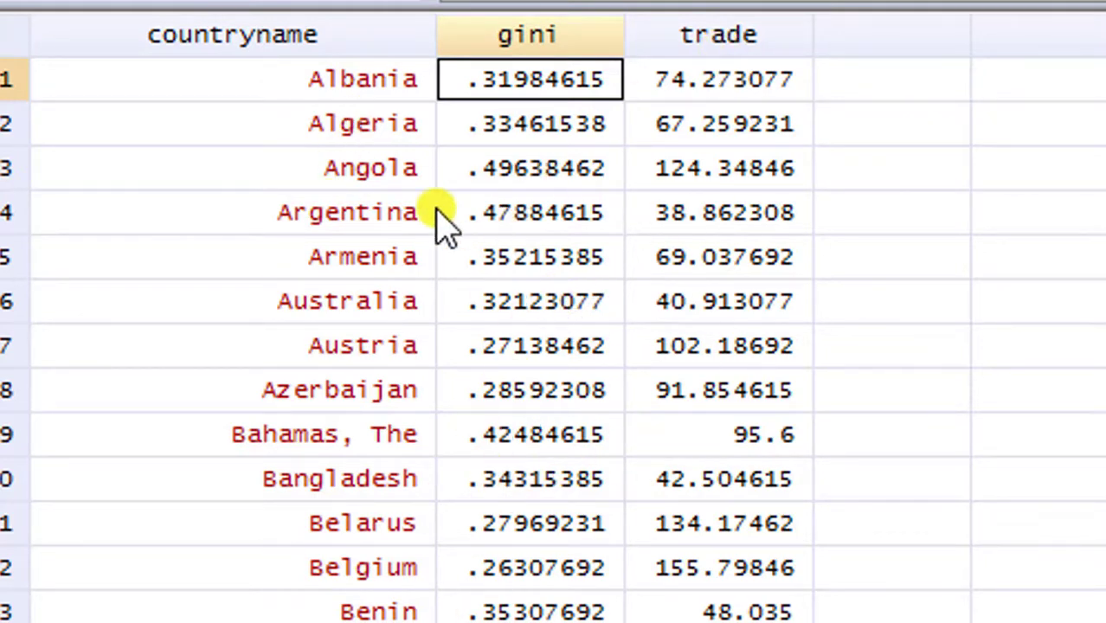
# Return to the do-file and run the section 1 twoway scatter of trade and gini with countryname marker labels.
pyautogui.hotkey('alt', 'Tab')
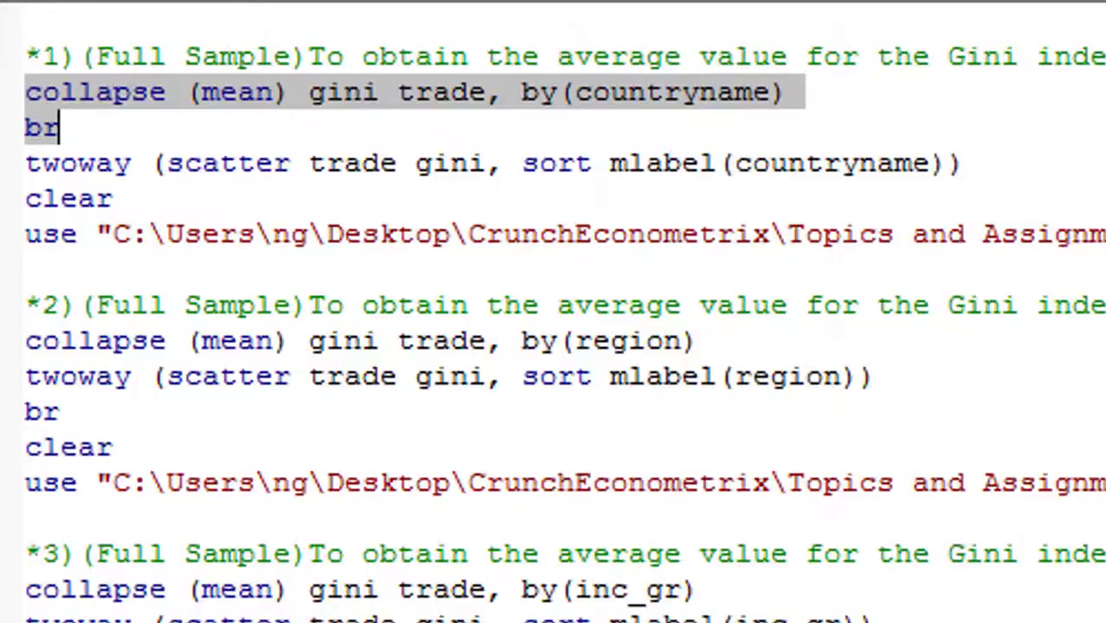
pyautogui.click(30, 179)
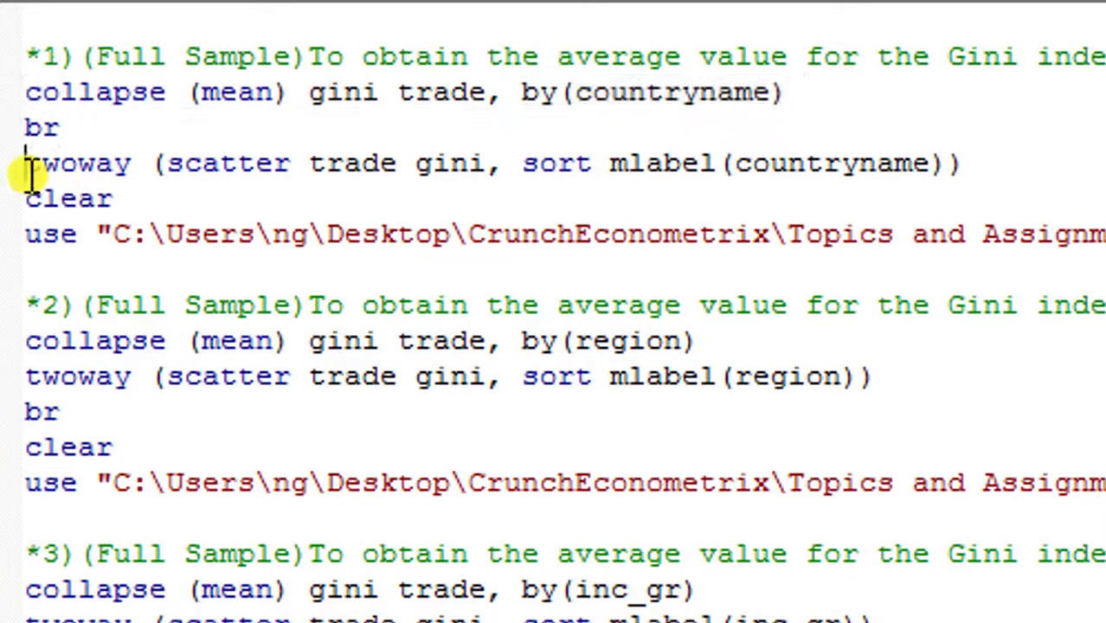
pyautogui.hotkey('shift', 'Down')
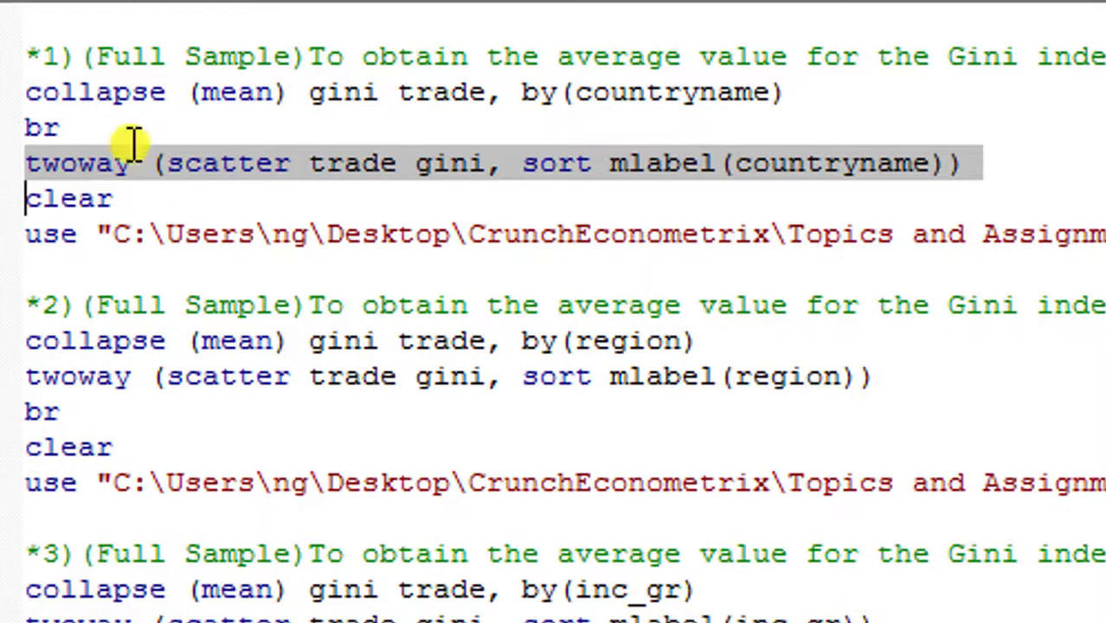
pyautogui.hotkey('ctrl', 'd')
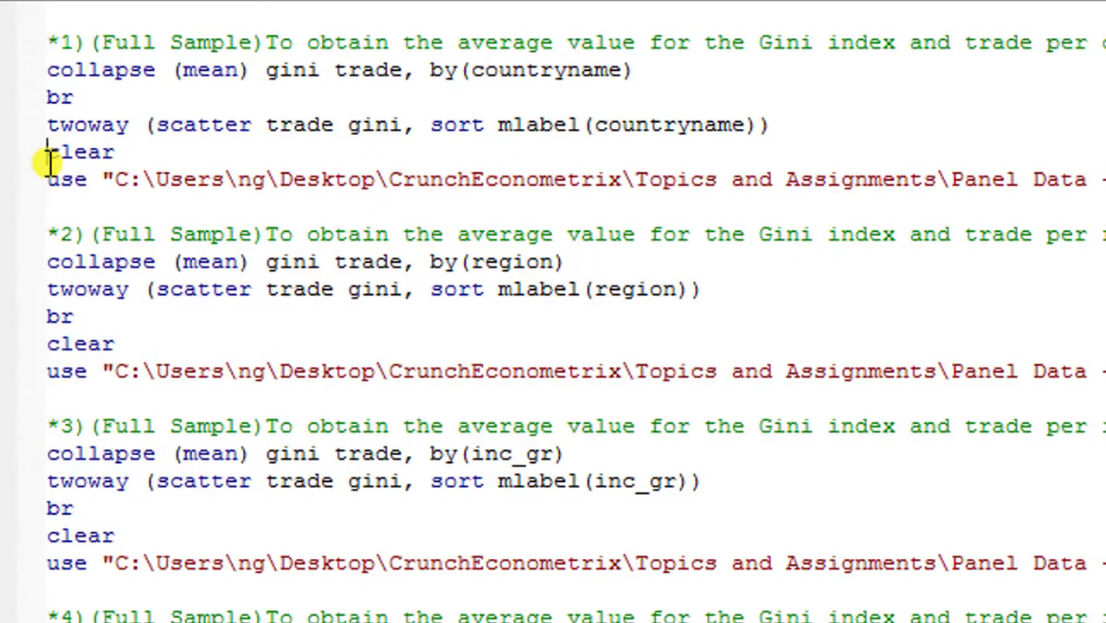
# Run the section 1 clear command and reopen the dataset Building and Estimating Panel Data.dta.
pyautogui.moveTo(48, 155); pyautogui.dragTo(115, 156)
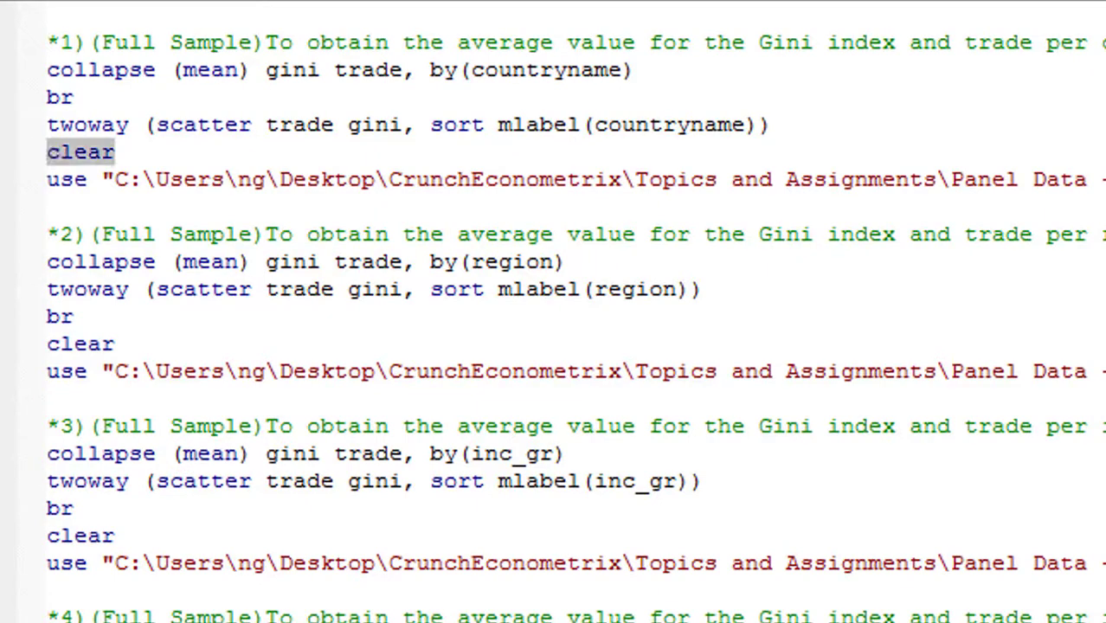
pyautogui.hotkey('ctrl', 'd')
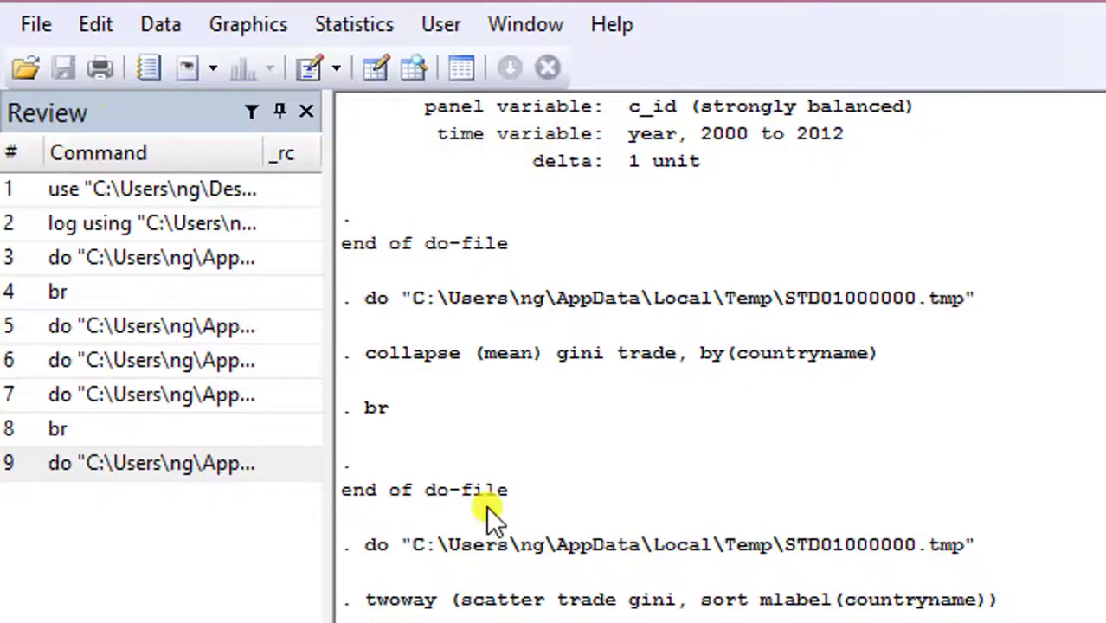
pyautogui.click(26, 71)
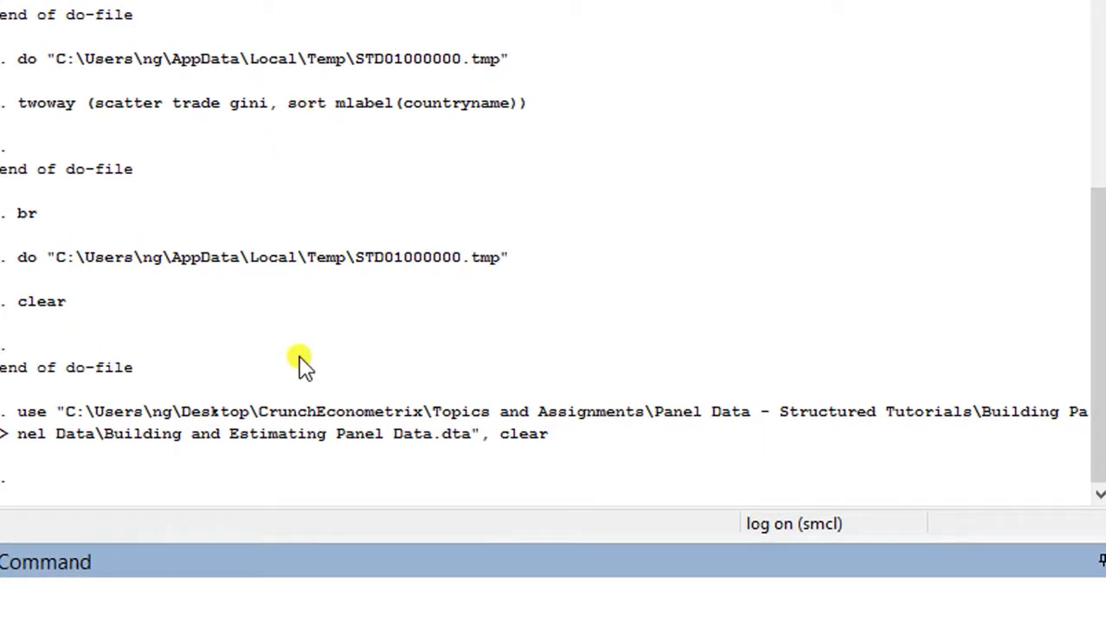
# Copy the use command for the reopened dataset from the results and paste it on a new line between sections 1 and 2 of the do-file.
pyautogui.moveTo(136, 383); pyautogui.dragTo(554, 443)
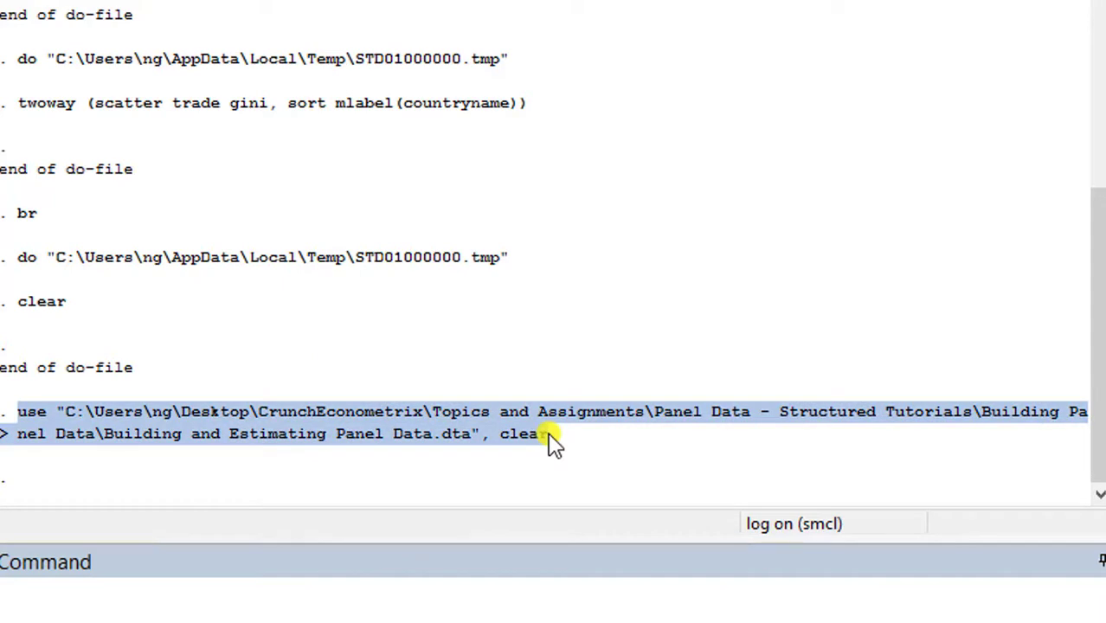
pyautogui.click(344, 388)
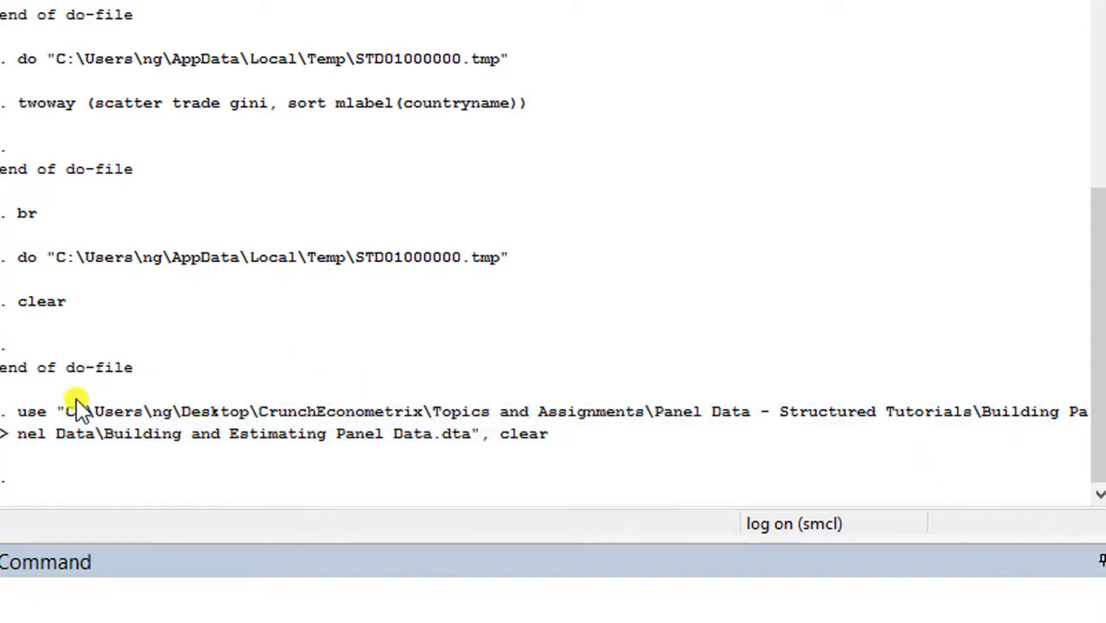
pyautogui.moveTo(24, 421); pyautogui.dragTo(395, 452)
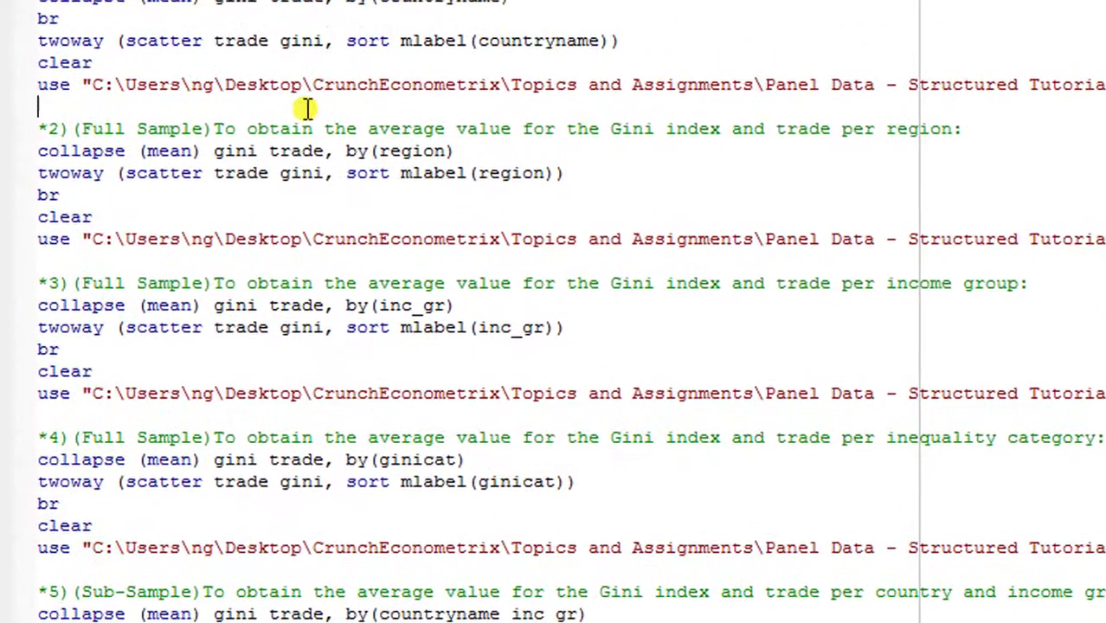
pyautogui.click(307, 108)
pyautogui.press('Return')
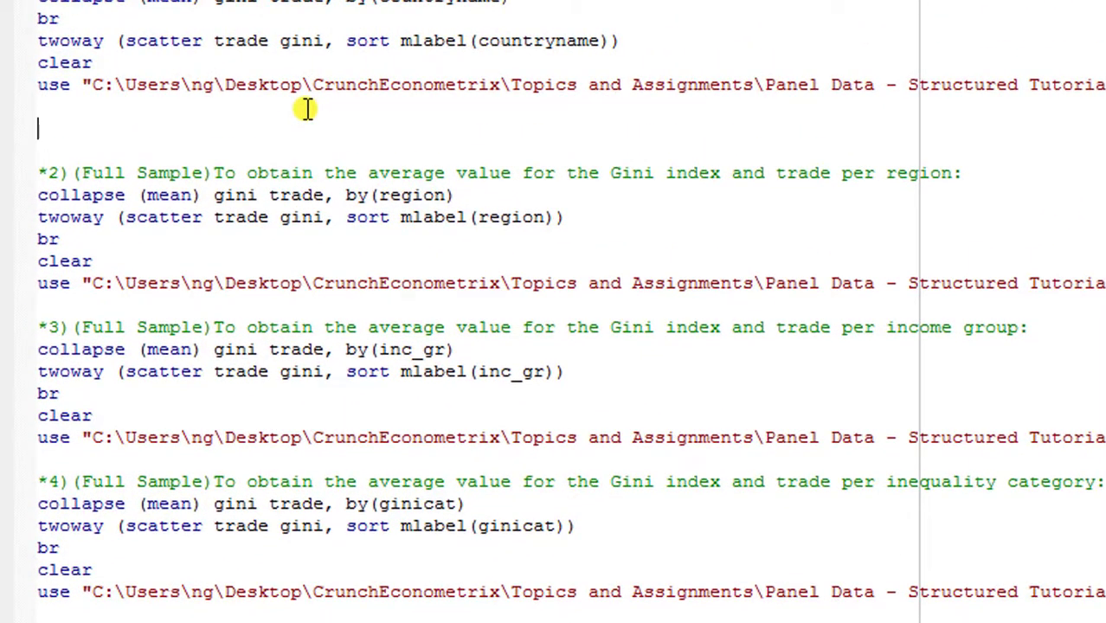
pyautogui.hotkey('ctrl', 'v')
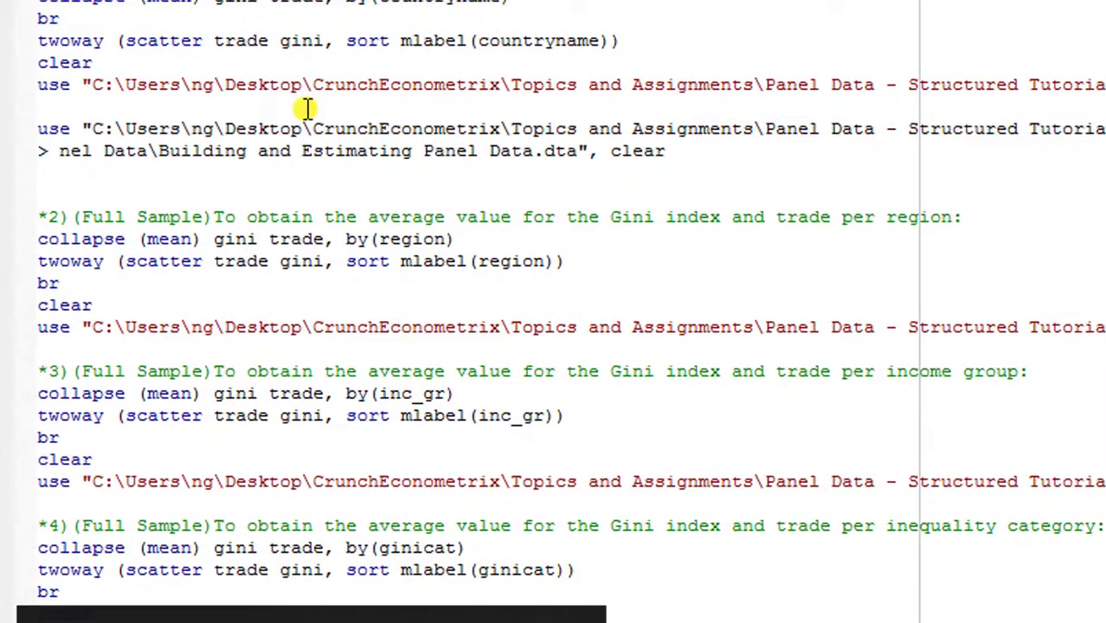
# Join the pasted use command's wrapped path into a single line and delete that duplicate command from the do-file.
pyautogui.click(61, 154)
pyautogui.press('BackSpace')
pyautogui.press('BackSpace')
pyautogui.press('BackSpace')
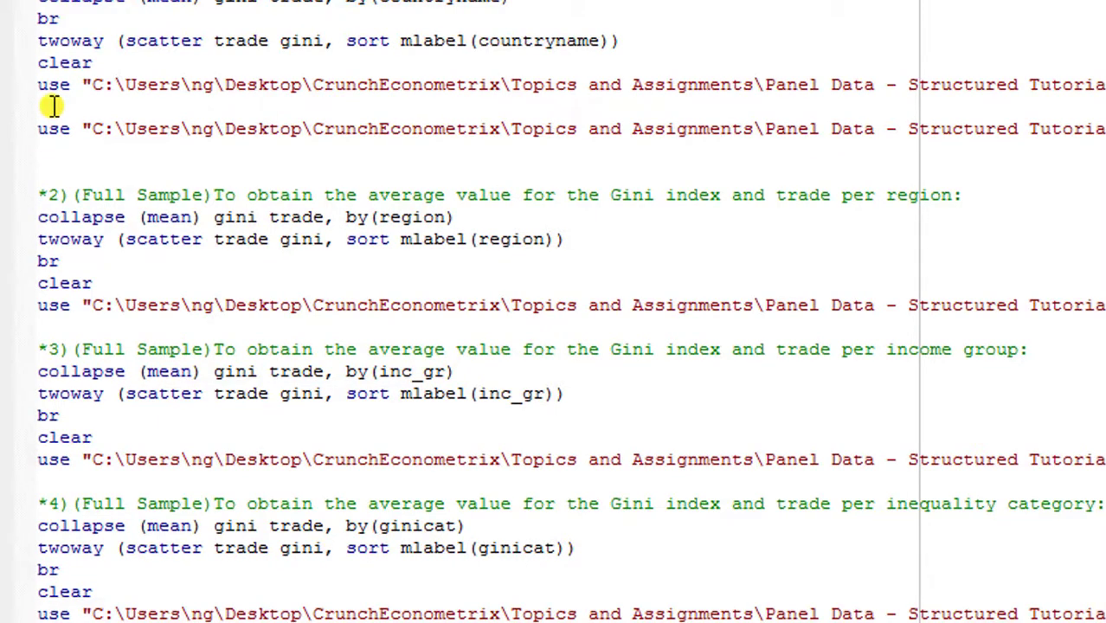
pyautogui.click(27, 129)
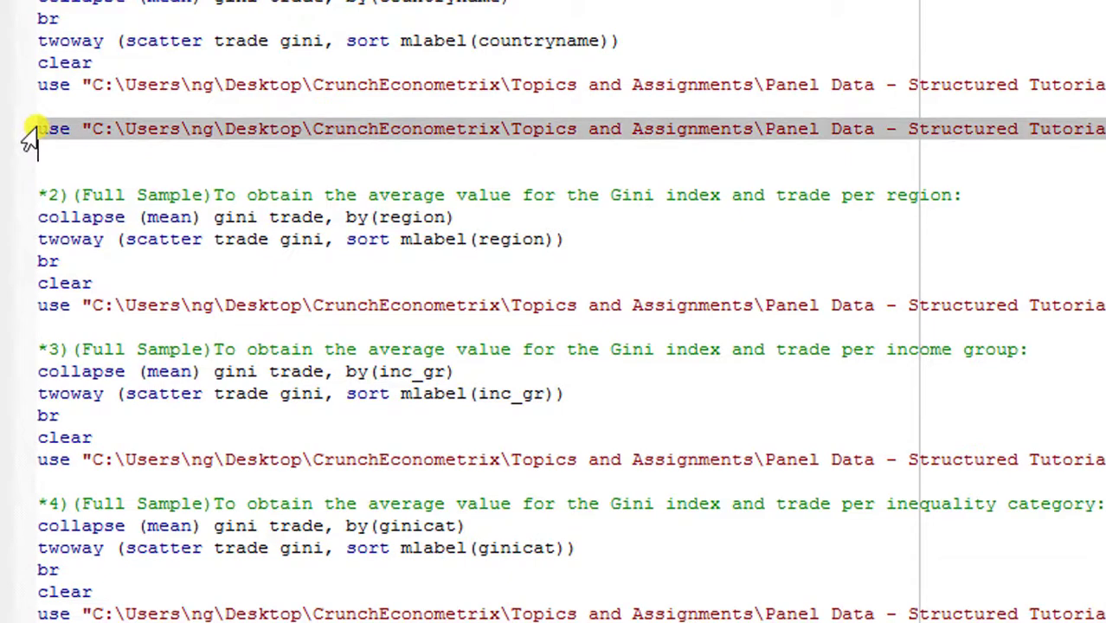
pyautogui.press('Delete')
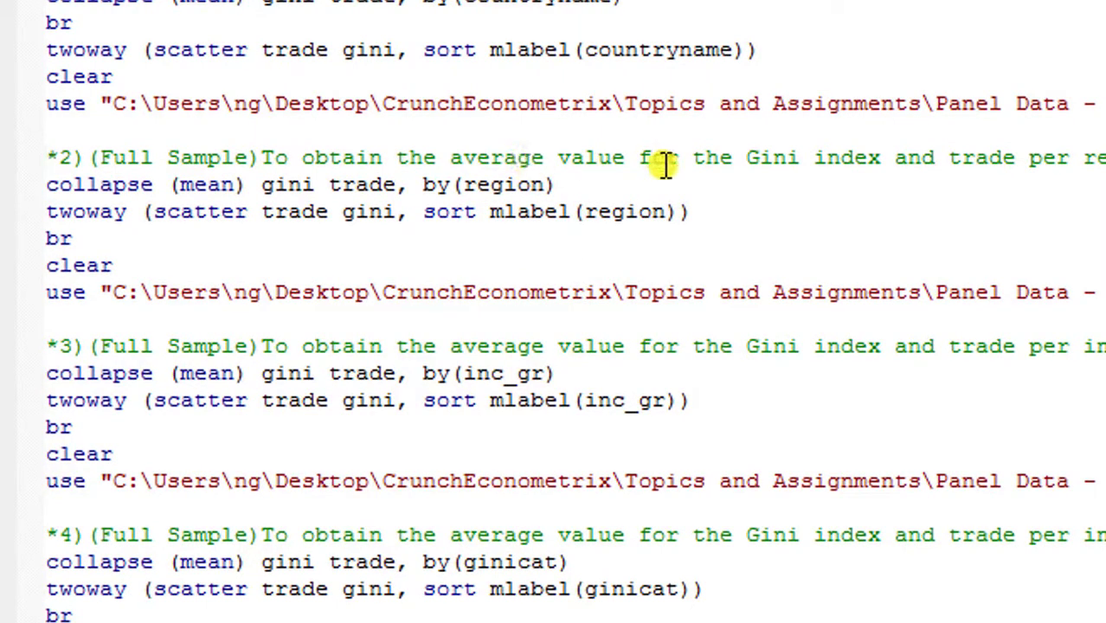
# Add a br line below collapse (mean) gini trade, by(region) in section 2 and run both lines.
pyautogui.write('br')
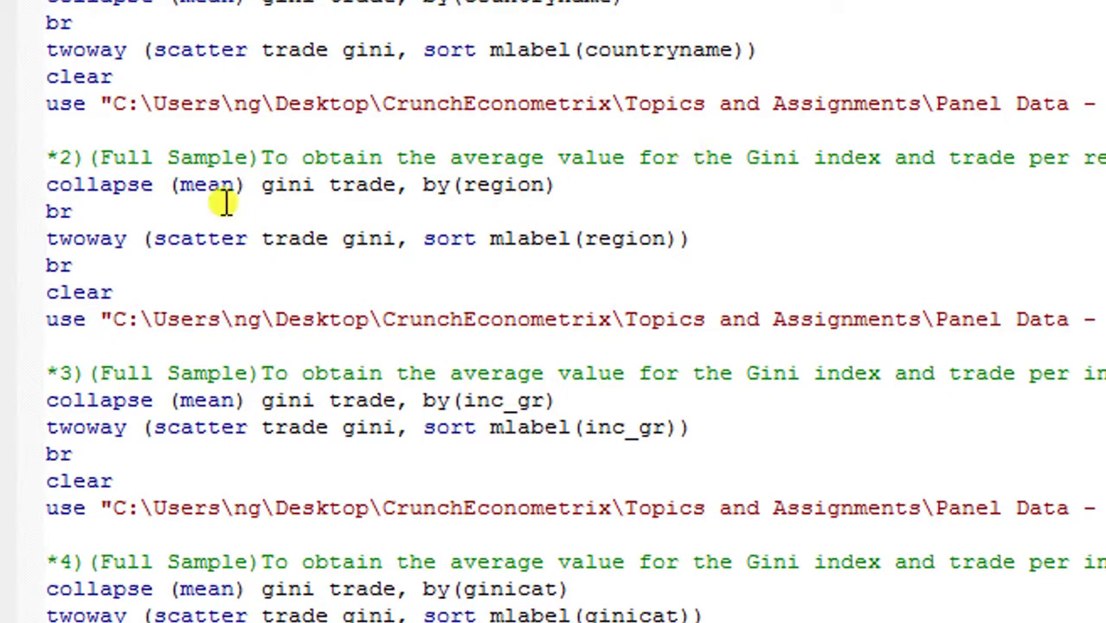
pyautogui.click(50, 186)
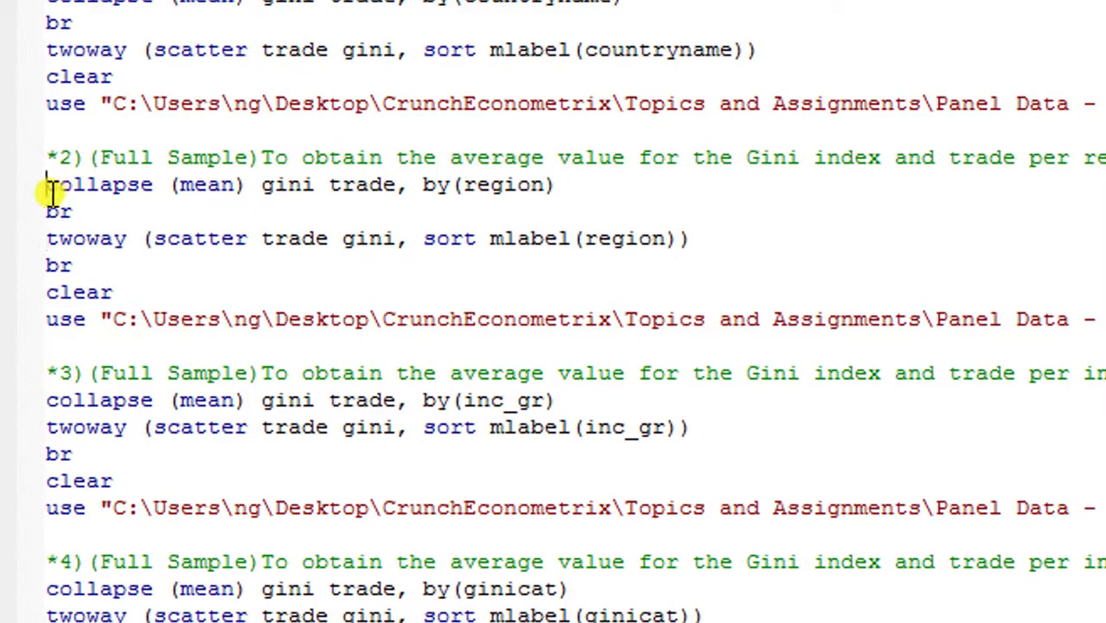
pyautogui.hotkey('shift', 'End')
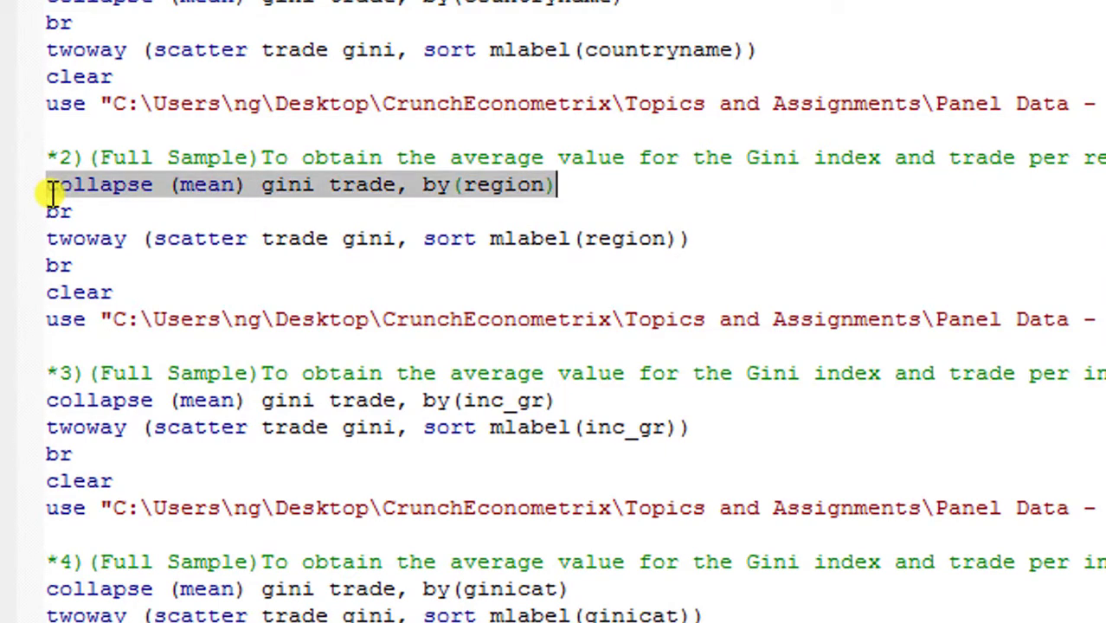
pyautogui.hotkey('ctrl', 'd')
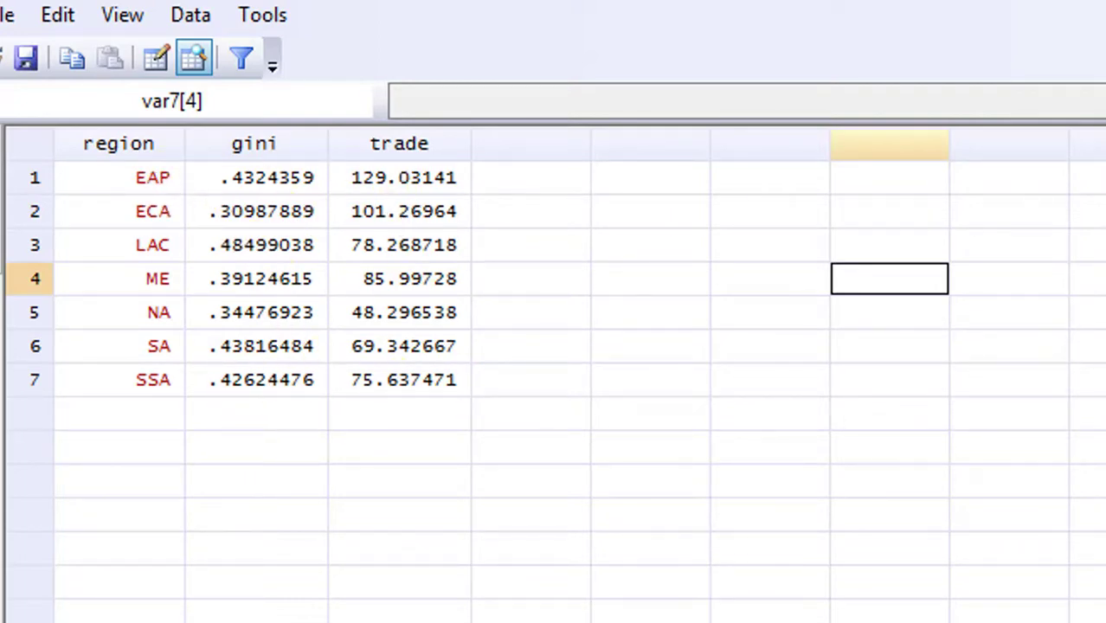
# Run section 2's scatter of trade against gini labelled by region, together with the br, clear and use lines below it.
pyautogui.hotkey('alt', 'Tab')
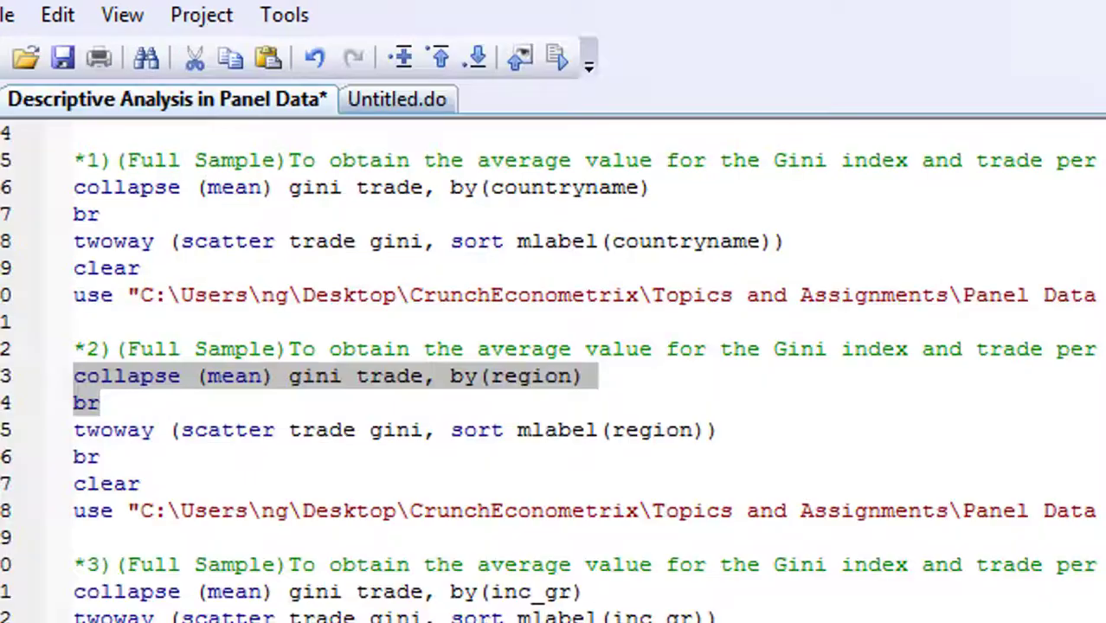
pyautogui.click(80, 433)
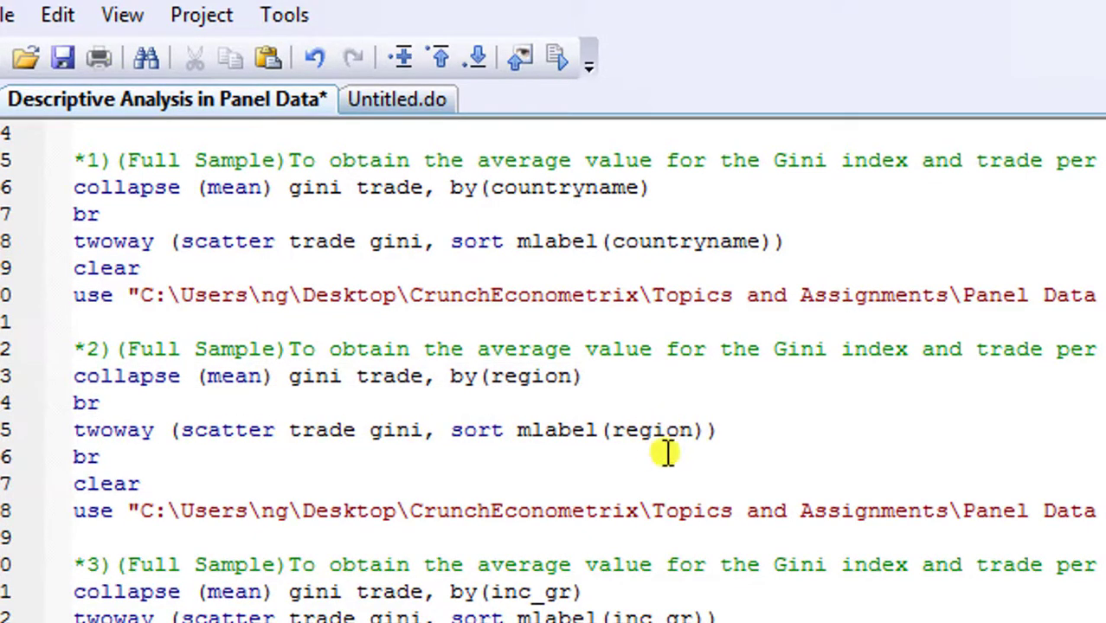
pyautogui.hotkey('shift', 'Down')
pyautogui.hotkey('shift', 'Down')
pyautogui.hotkey('shift', 'Down')
pyautogui.hotkey('shift', 'Down')
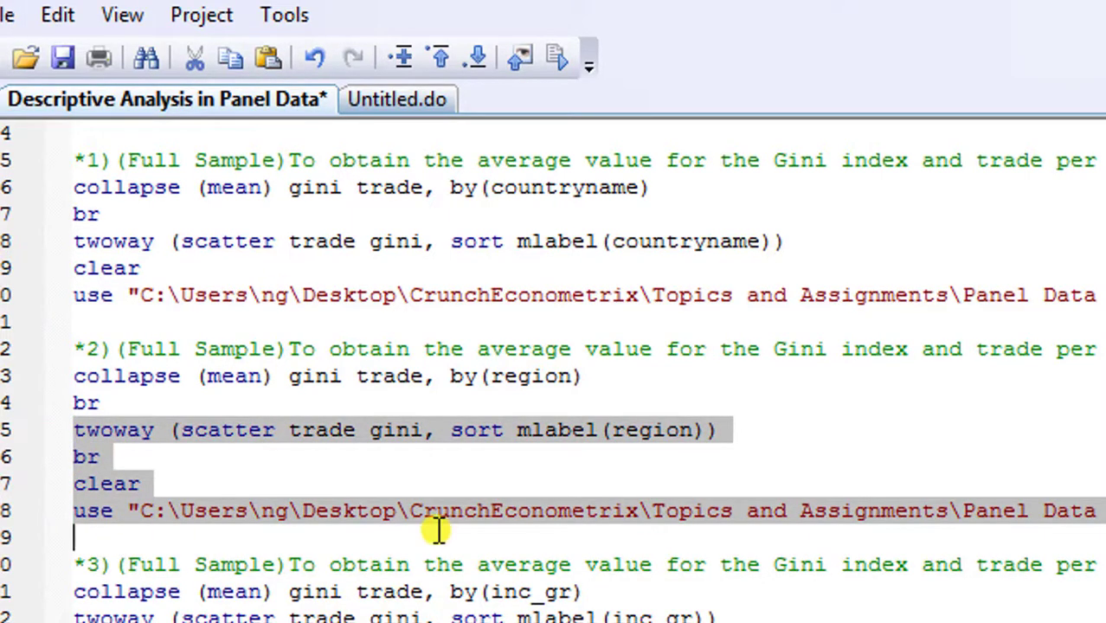
pyautogui.hotkey('ctrl', 'd')
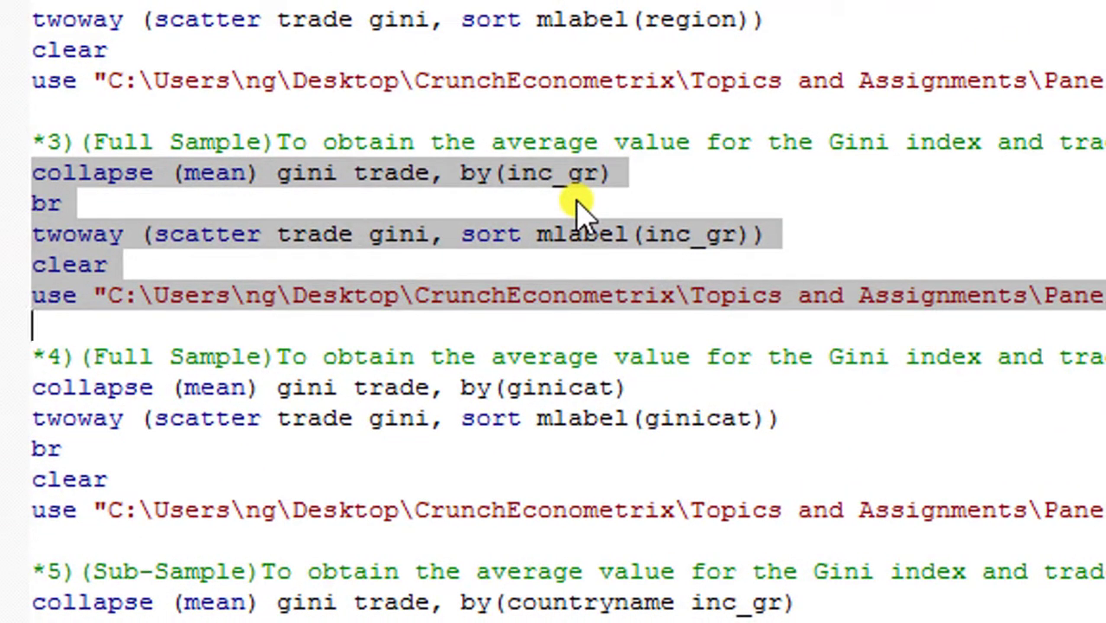
# Run section 3's collapse (mean) gini trade, by(inc_gr), br and scatter commands labelled by inc_gr.
pyautogui.click(578, 205)
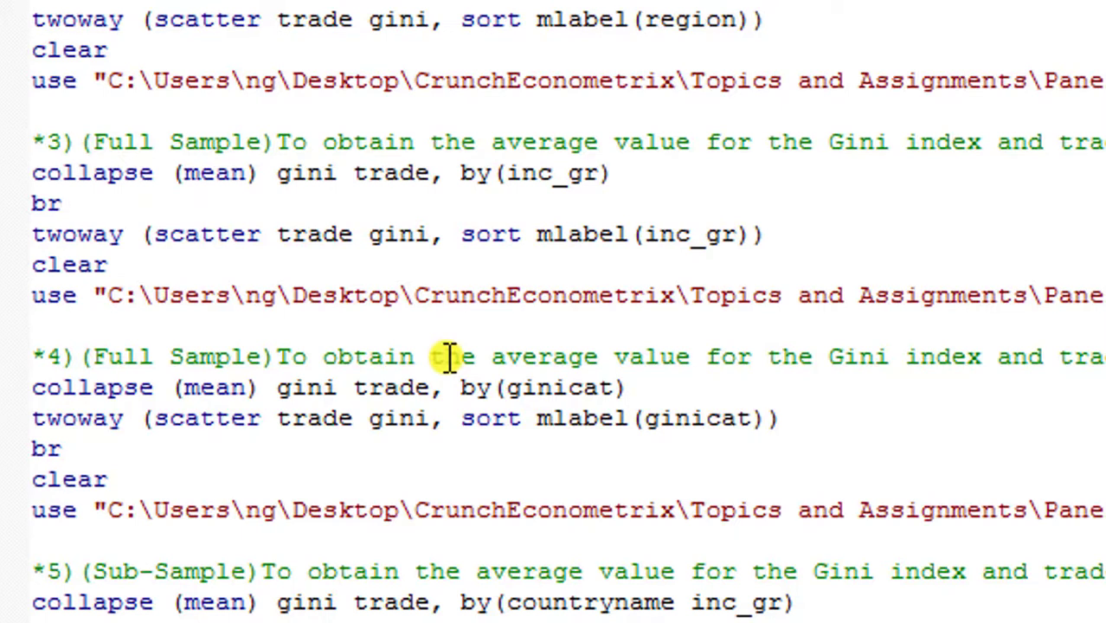
pyautogui.click(31, 177)
pyautogui.hotkey('shift', 'Down')
pyautogui.hotkey('shift', 'Down')
pyautogui.hotkey('shift', 'Down')
pyautogui.hotkey('ctrl', 'd')
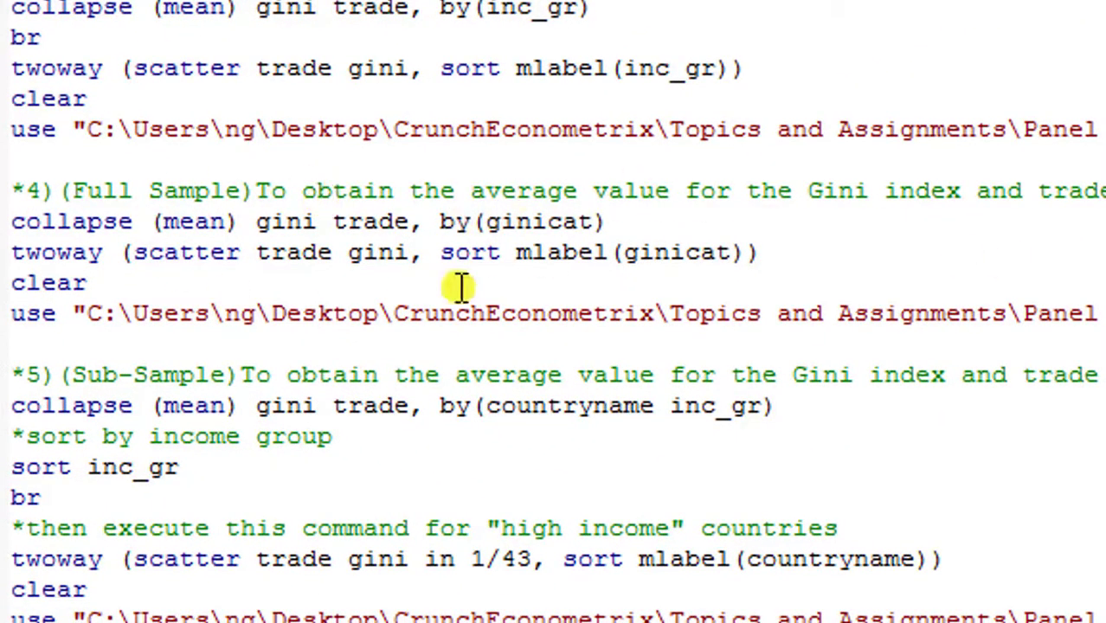
# Run section 4's collapse by ginicat and labelled scatter commands, including its clear and use lines.
pyautogui.click(13, 230)
pyautogui.moveTo(13, 231); pyautogui.dragTo(952, 344)
pyautogui.hotkey('ctrl', 'd')
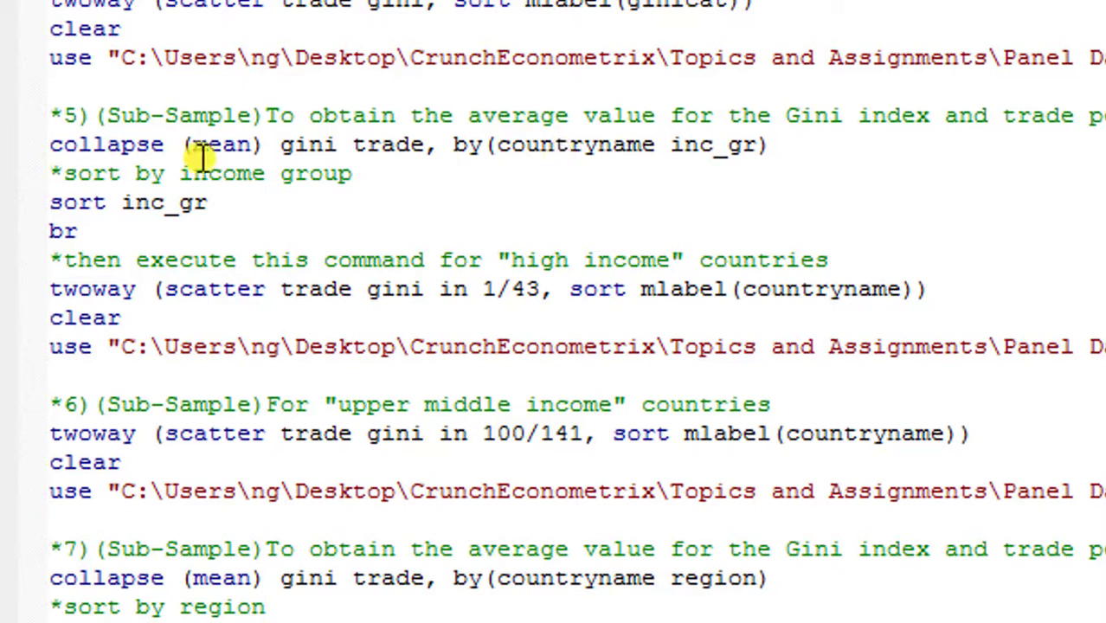
# Run section 5's collapse (mean) gini trade, by(countryname inc_gr) and view the inc_gr column of the collapsed data.
pyautogui.click(50, 145)
pyautogui.hotkey('shift', 'Down')
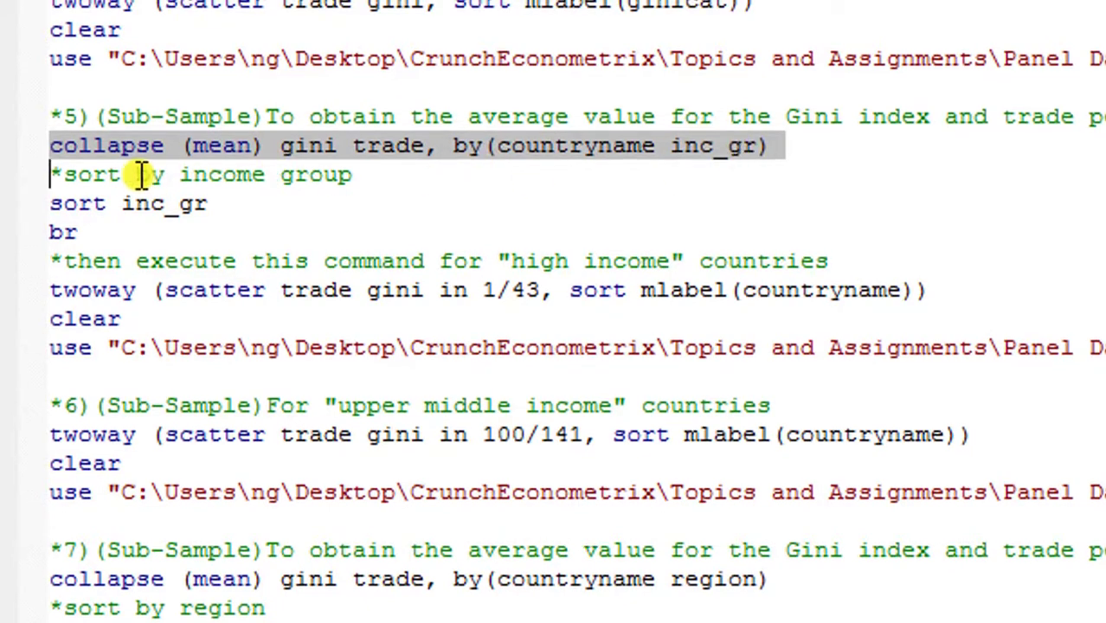
pyautogui.hotkey('ctrl', 'd')
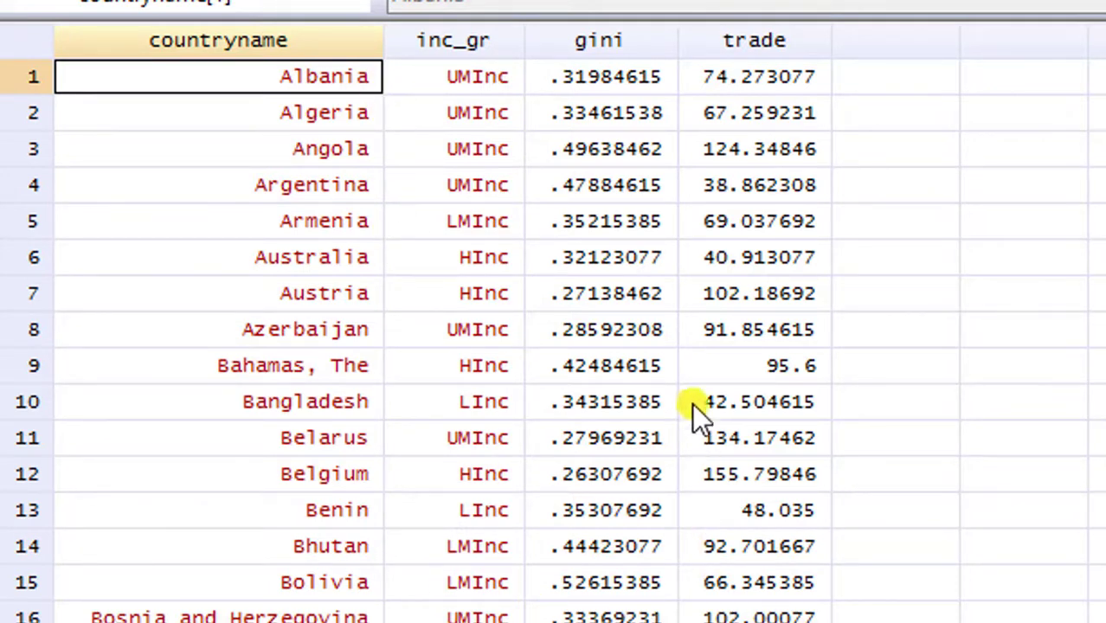
pyautogui.click(471, 43)
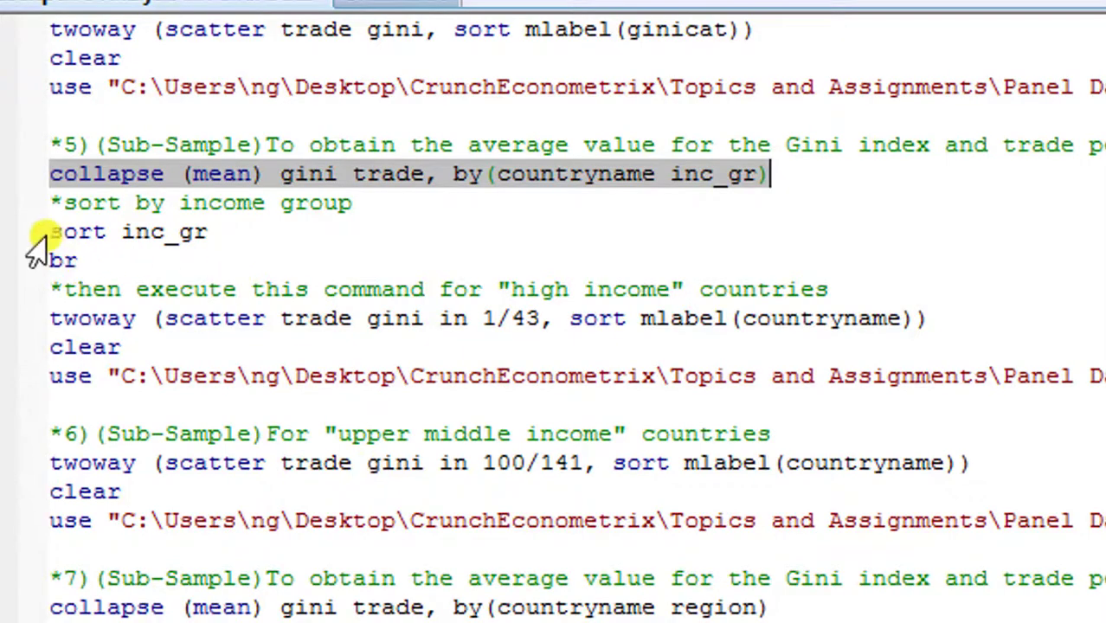
# Sort the collapsed data by inc_gr and open it for browsing using section 5's sort and br lines.
pyautogui.click(50, 232)
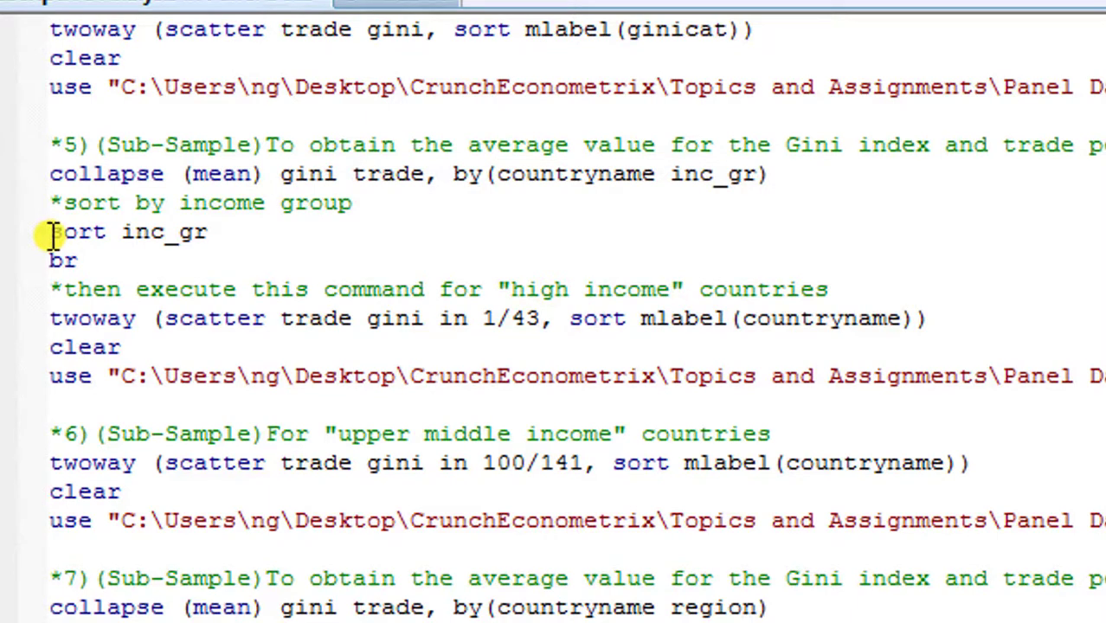
pyautogui.hotkey('shift', 'Down')
pyautogui.hotkey('shift', 'Down')
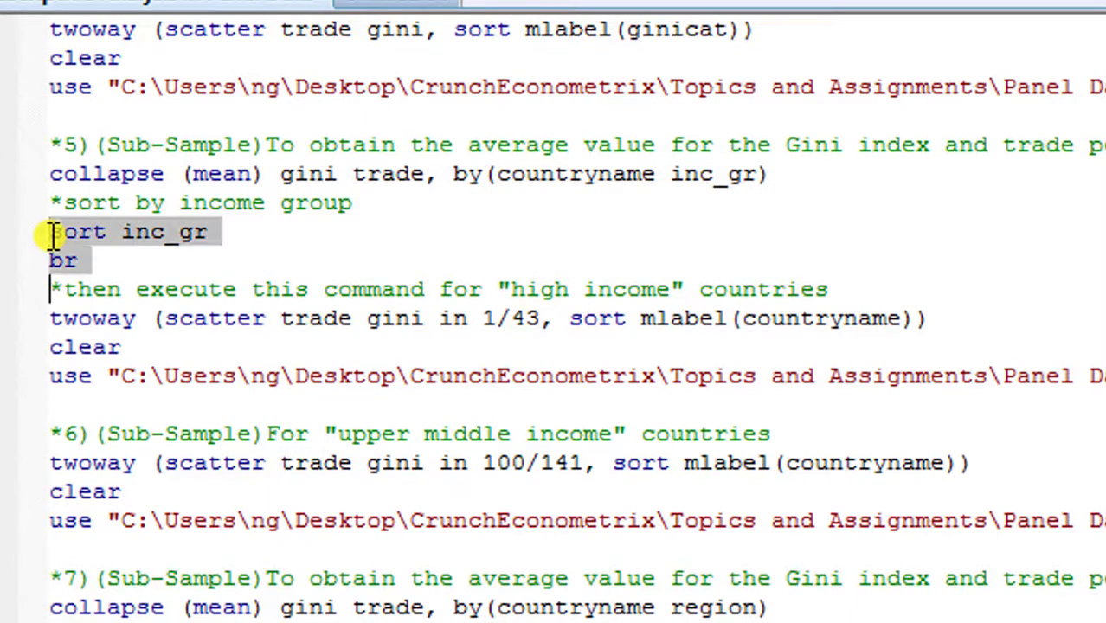
pyautogui.hotkey('ctrl', 'd')
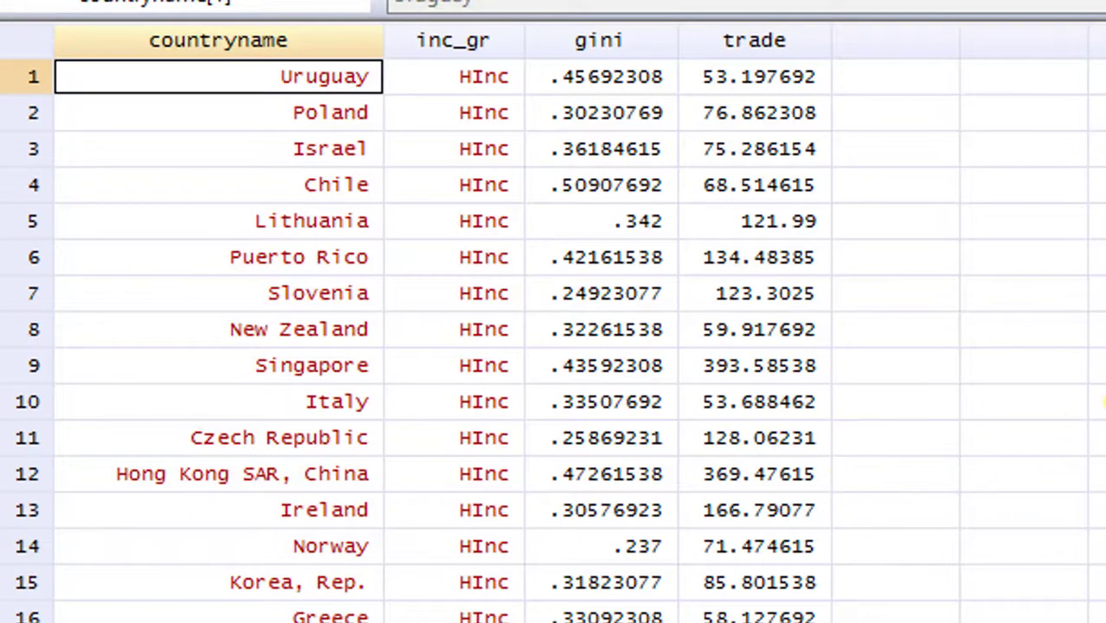
# Examine the sorted data to find which rows hold the high-income (HInc) countries.
pyautogui.click(1095, 401)
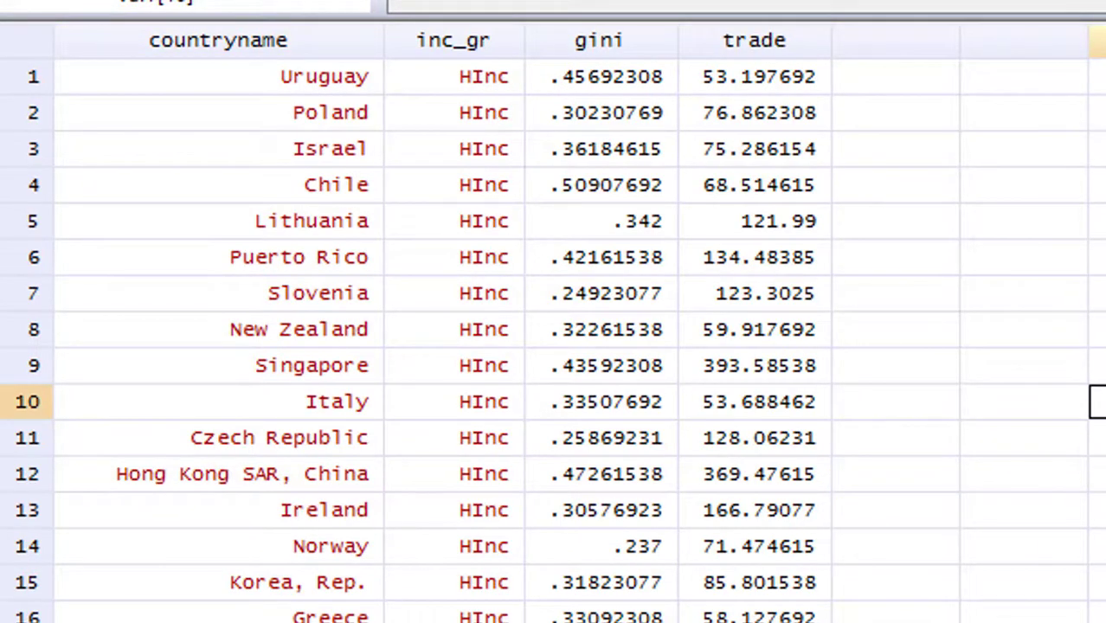
pyautogui.scroll(-20, 554, 346)
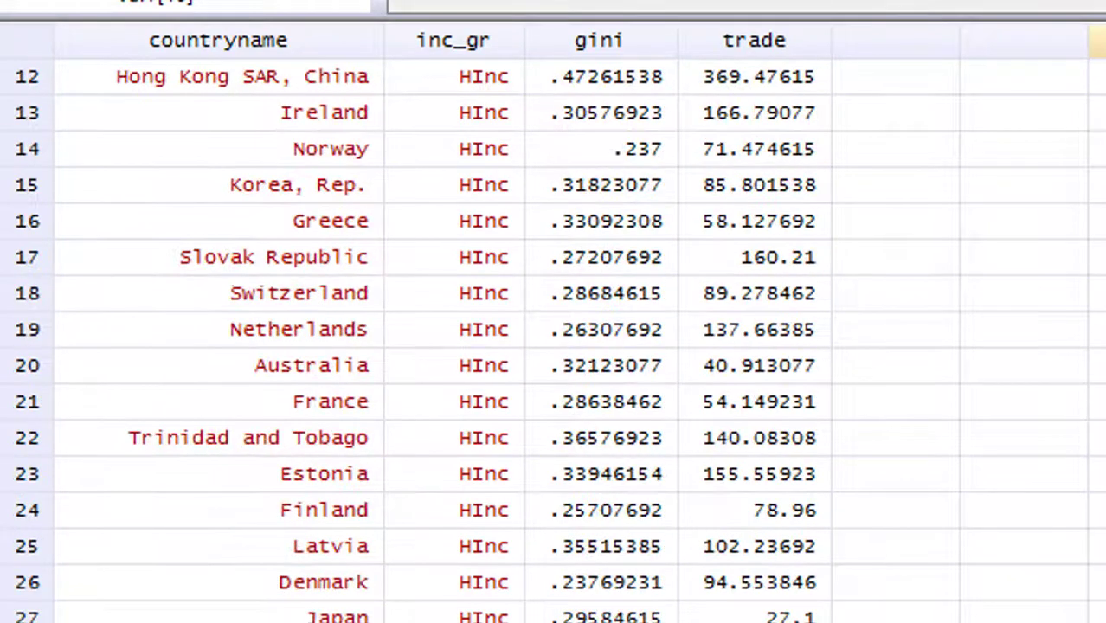
pyautogui.scroll(-5, 554, 346)
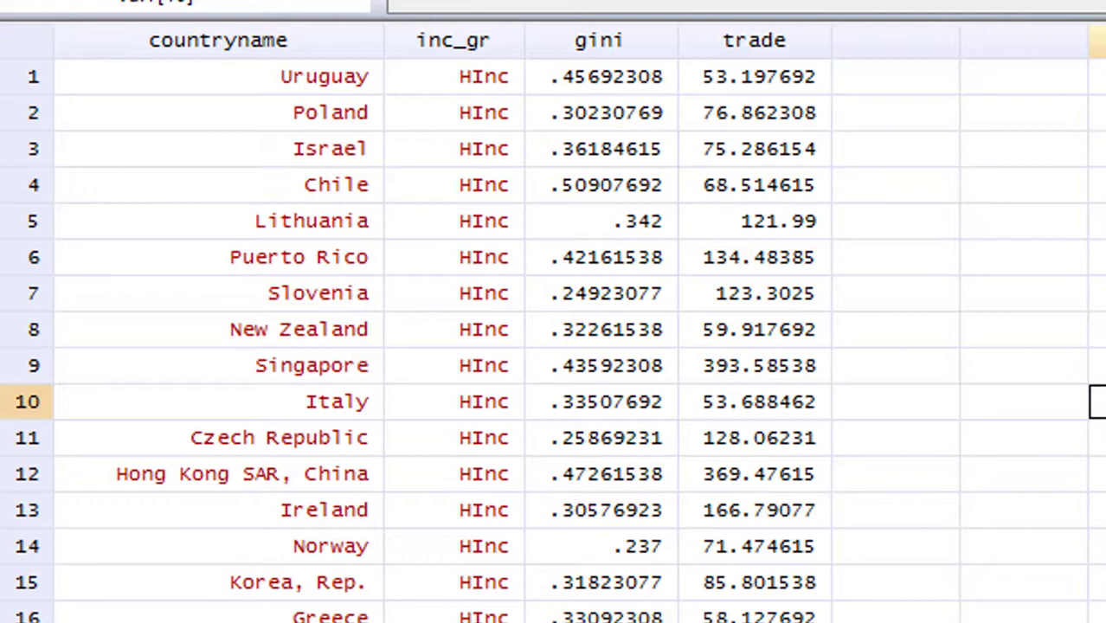
pyautogui.scroll(-10, 553, 346)
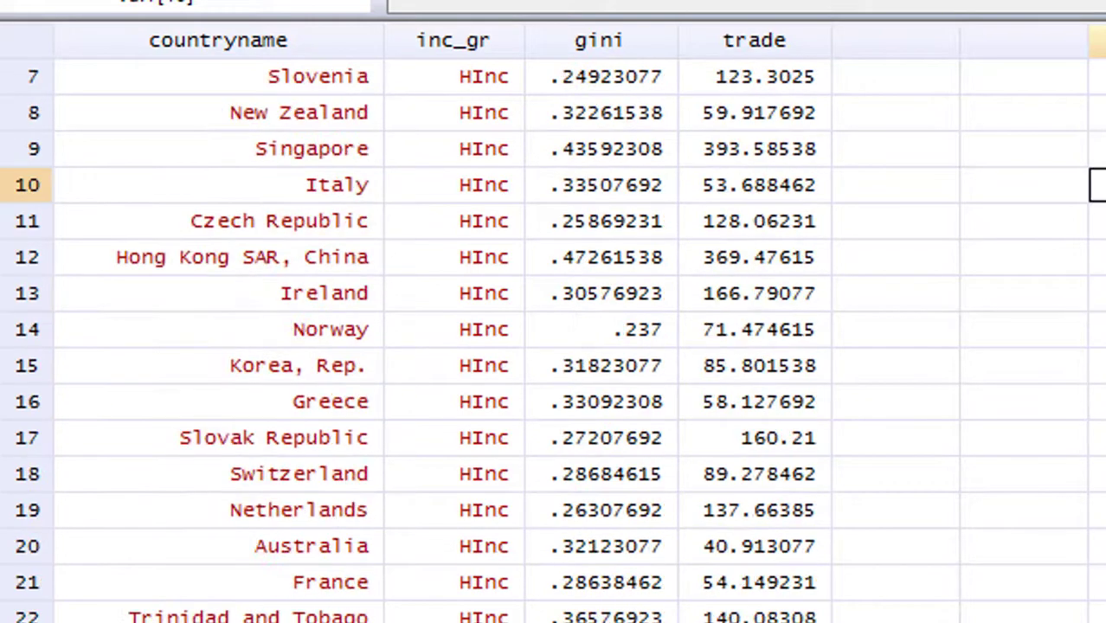
pyautogui.scroll(1, 554, 346)
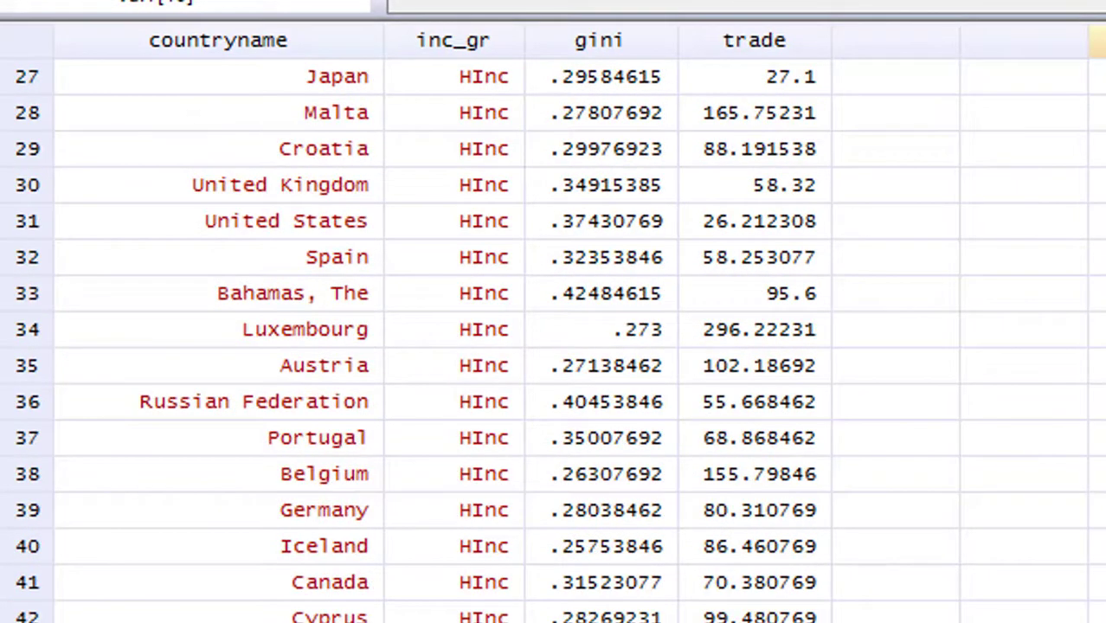
pyautogui.scroll(9, 554, 346)
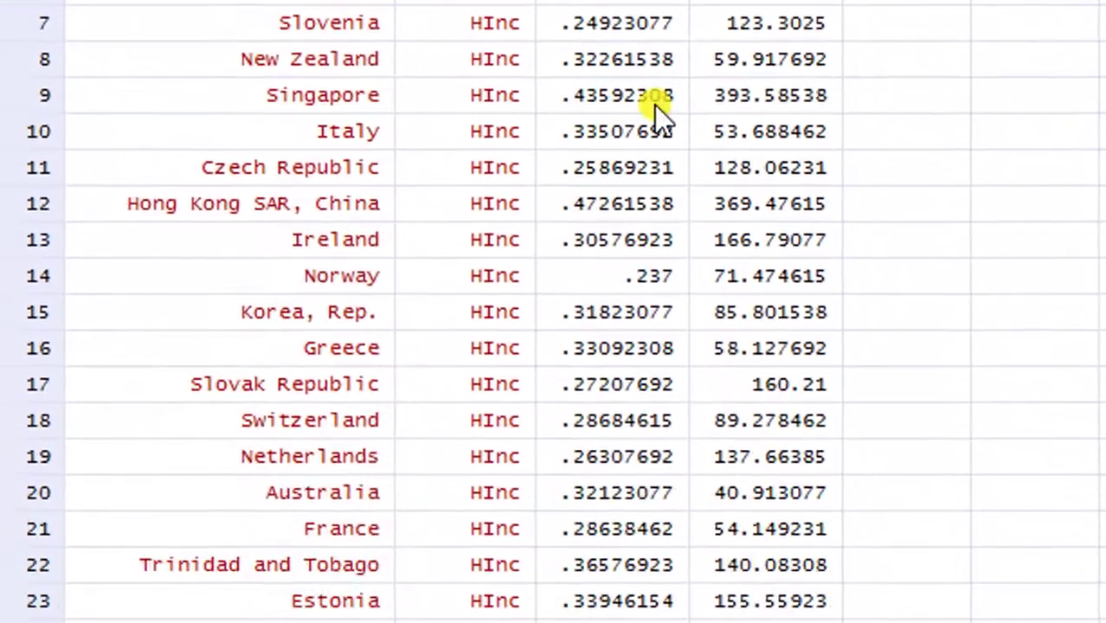
pyautogui.scroll(-9, 553, 311)
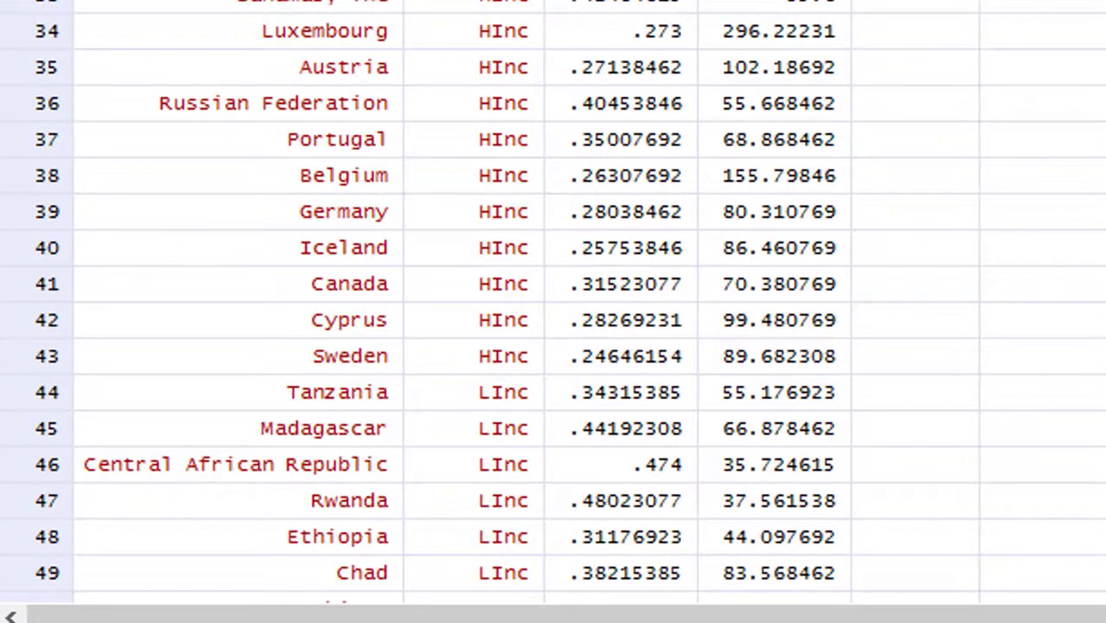
pyautogui.click(497, 359)
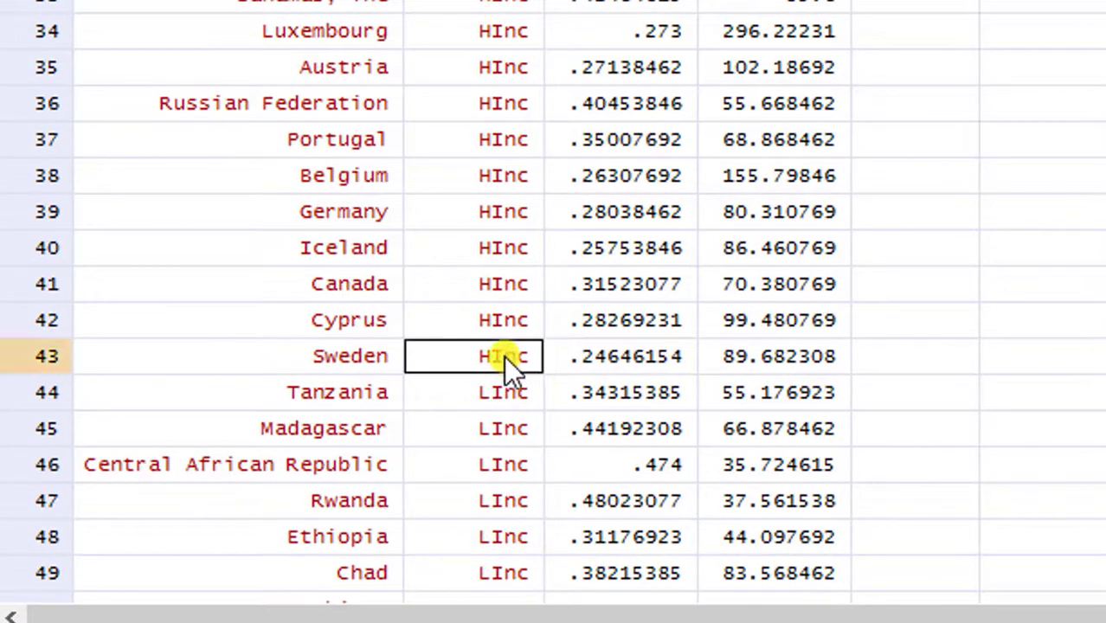
# Run section 5's scatter of trade against gini in 1/43, labelled by countryname, for the high-income countries.
pyautogui.hotkey('alt', 'Tab')
pyautogui.scroll(2, 75, 197)
pyautogui.click(74, 188)
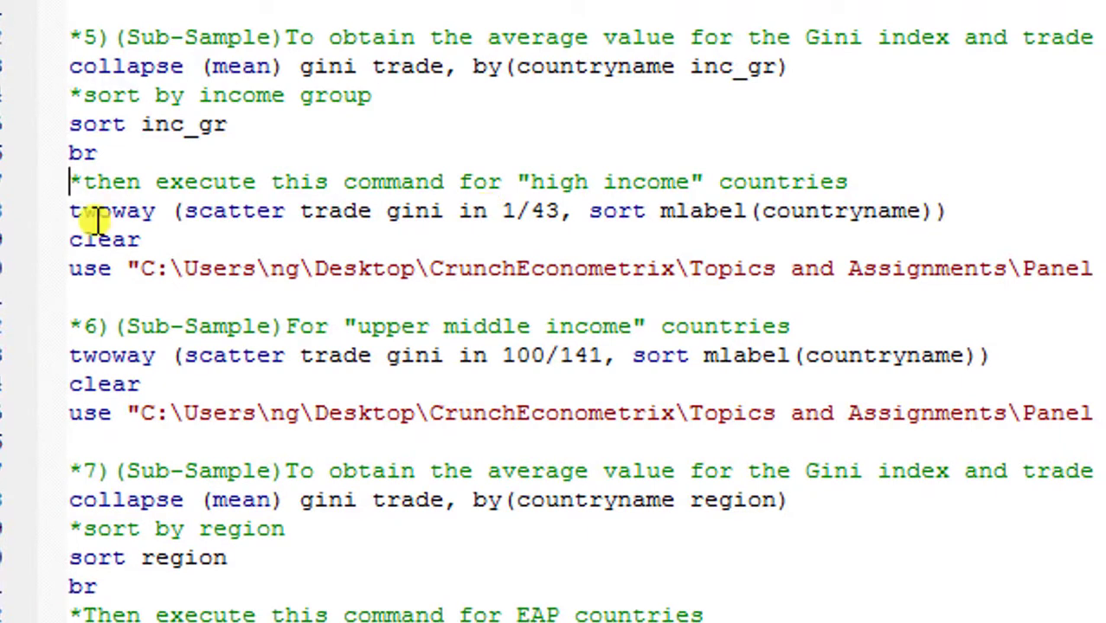
pyautogui.press('Down')
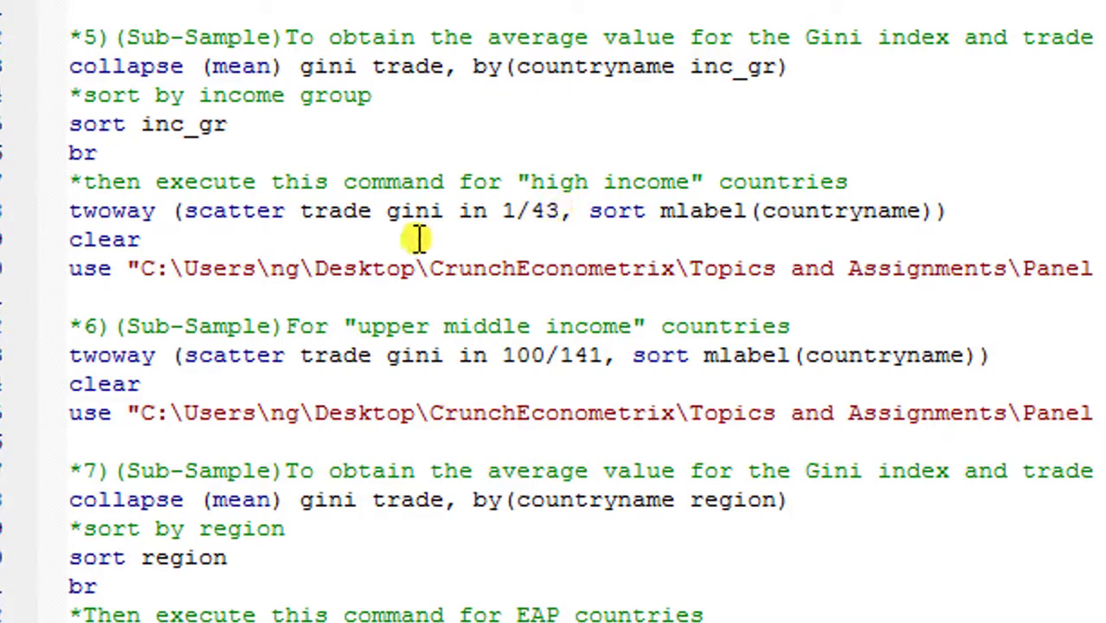
pyautogui.hotkey('shift', 'Down')
pyautogui.hotkey('ctrl', 'd')
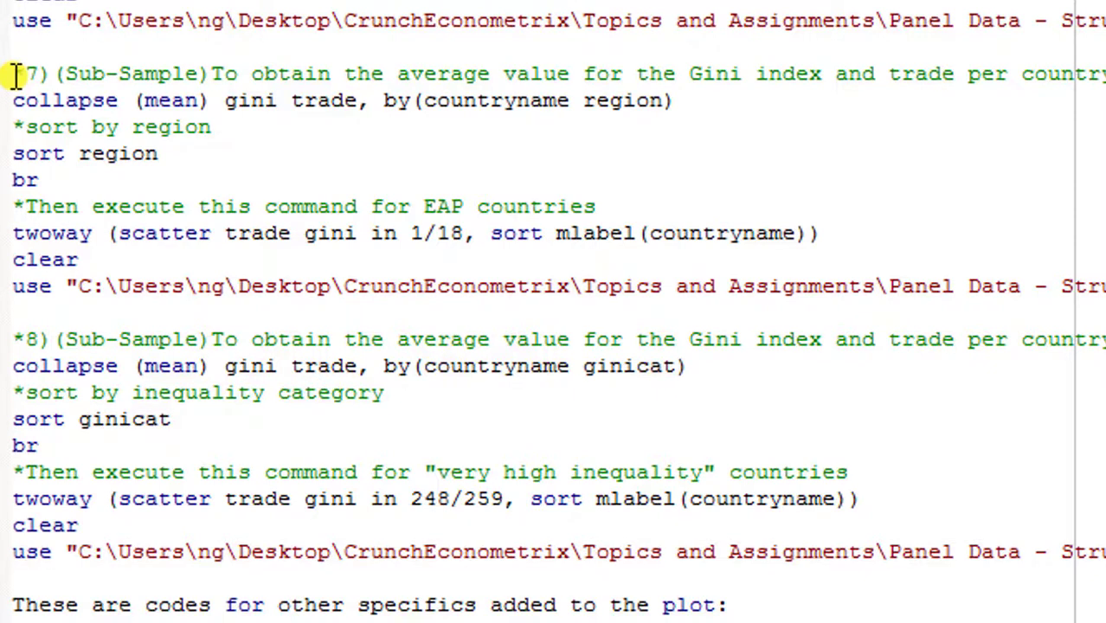
# Run section 7's collapse by countryname and region with its sort region and br lines, and find the EAP rows.
pyautogui.click(20, 95)
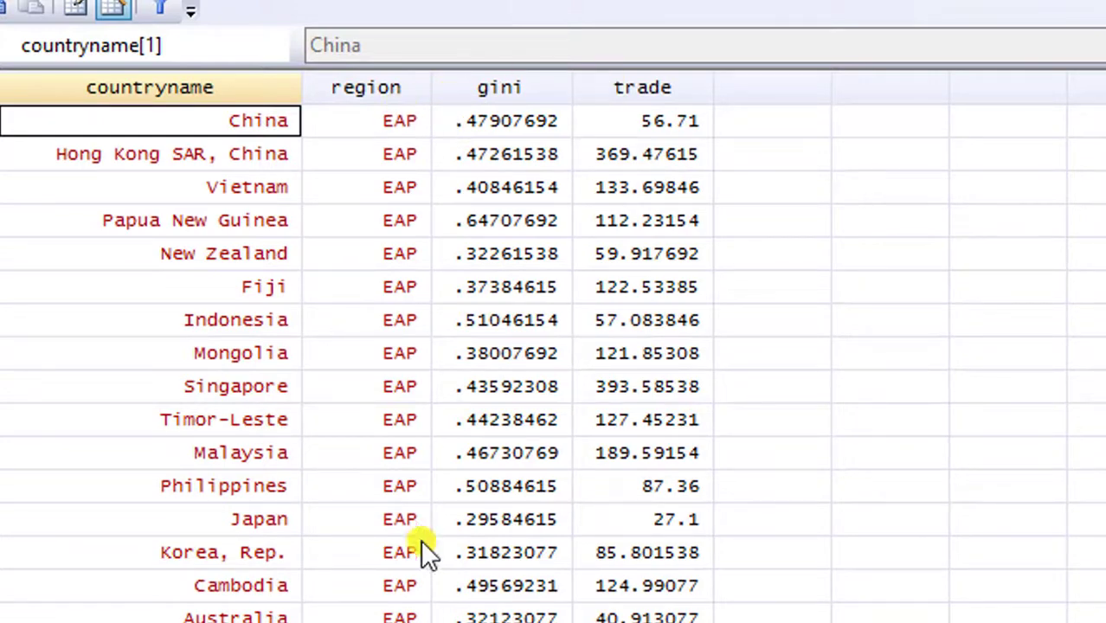
pyautogui.scroll(-16, 553, 346)
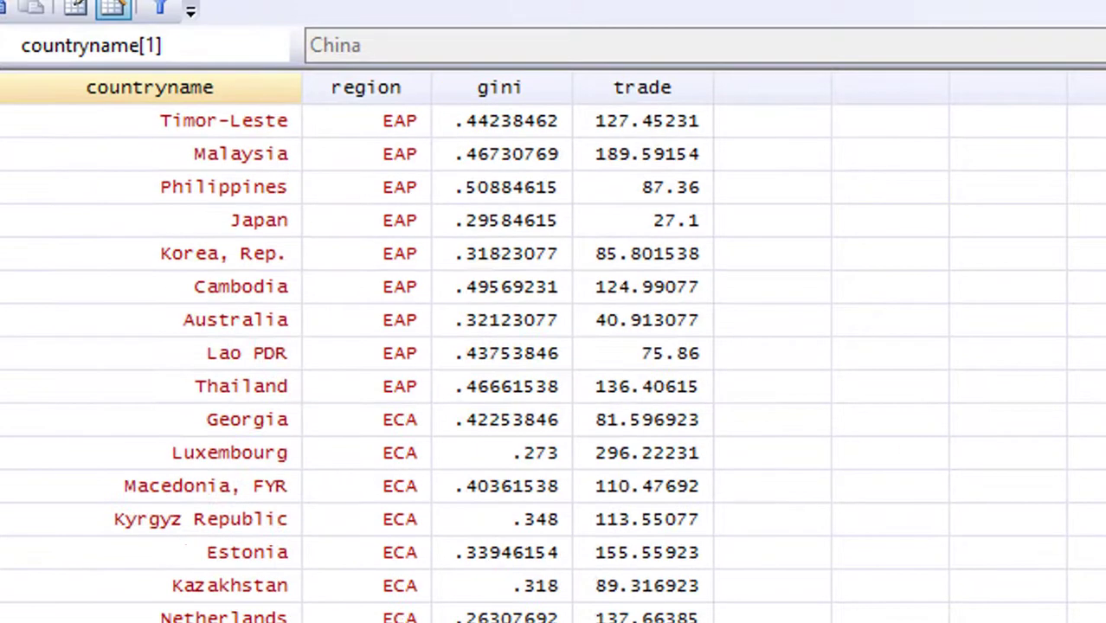
pyautogui.scroll(-15, 554, 346)
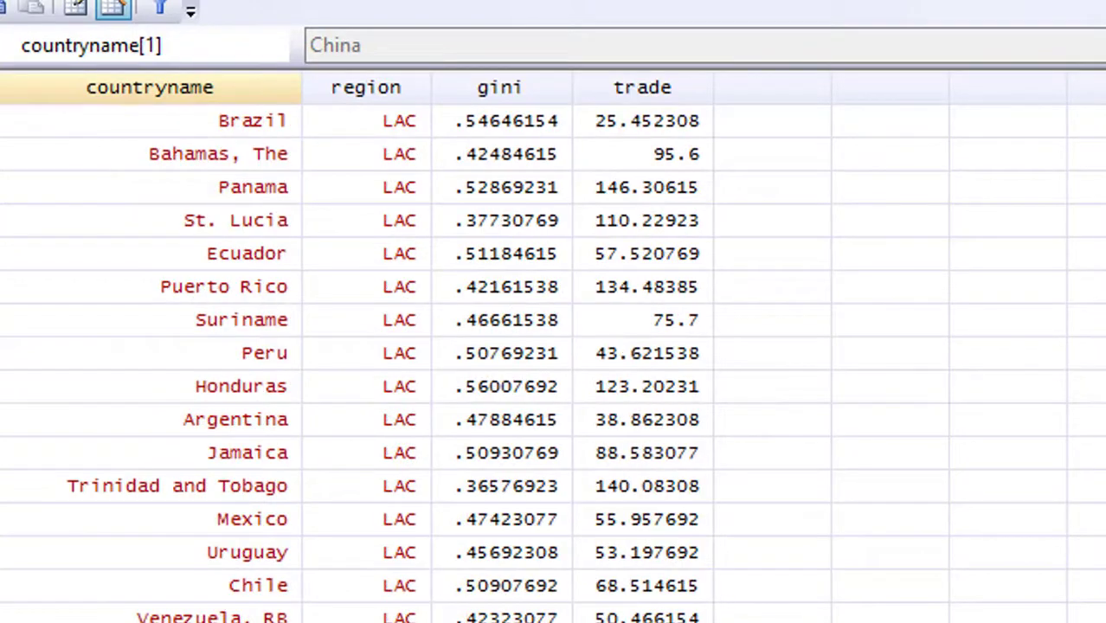
pyautogui.scroll(20, 553, 346)
pyautogui.scroll(12, 553, 346)
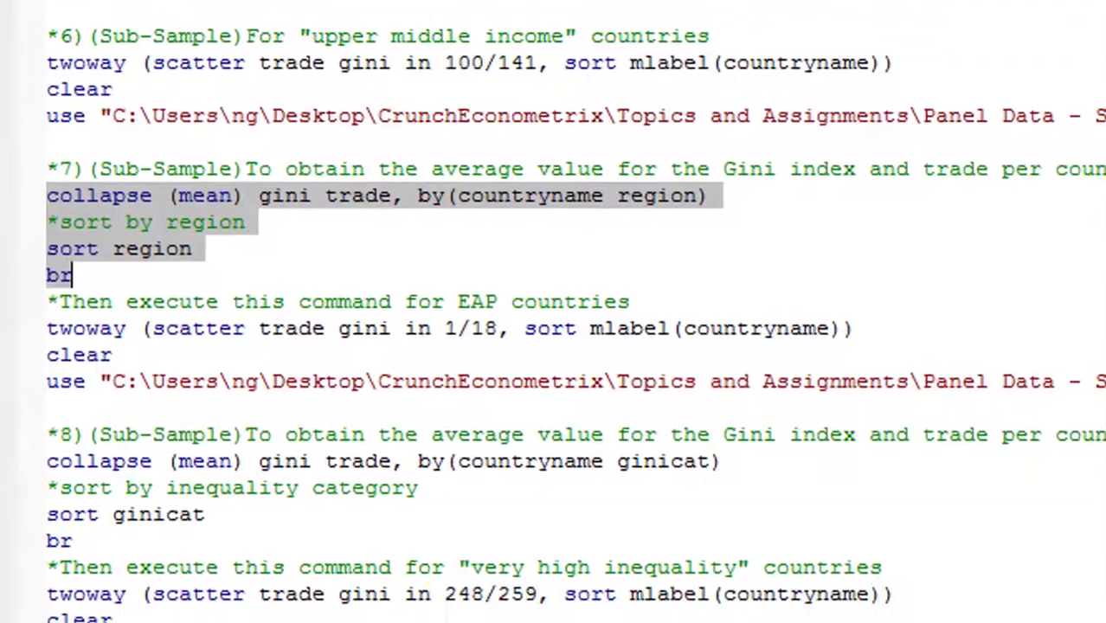
pyautogui.click(246, 321)
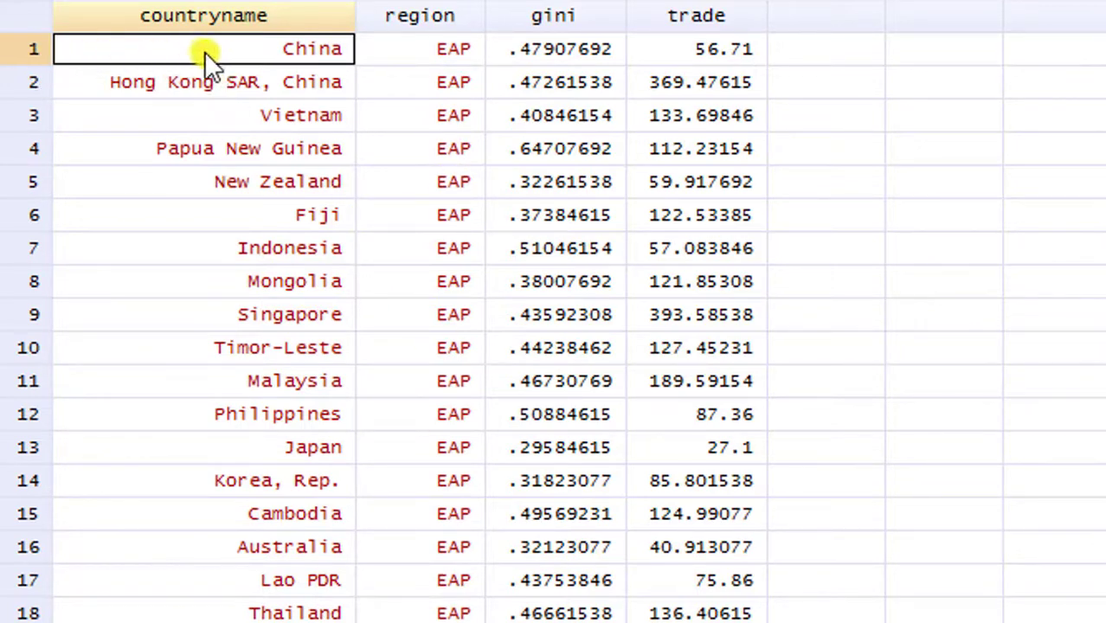
pyautogui.click(313, 611)
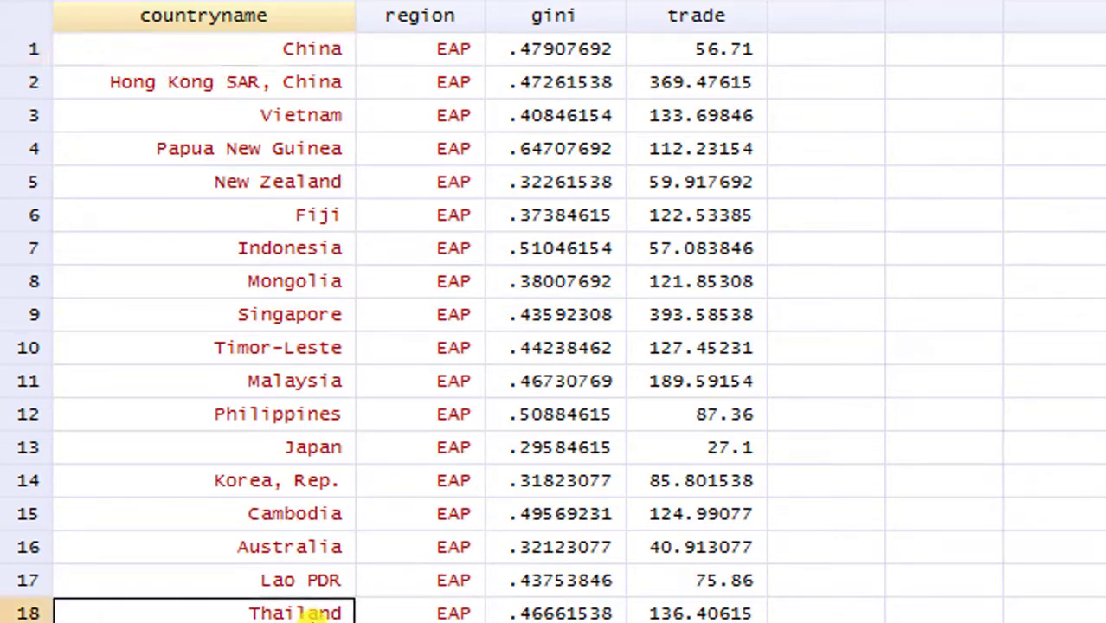
pyautogui.click(462, 613)
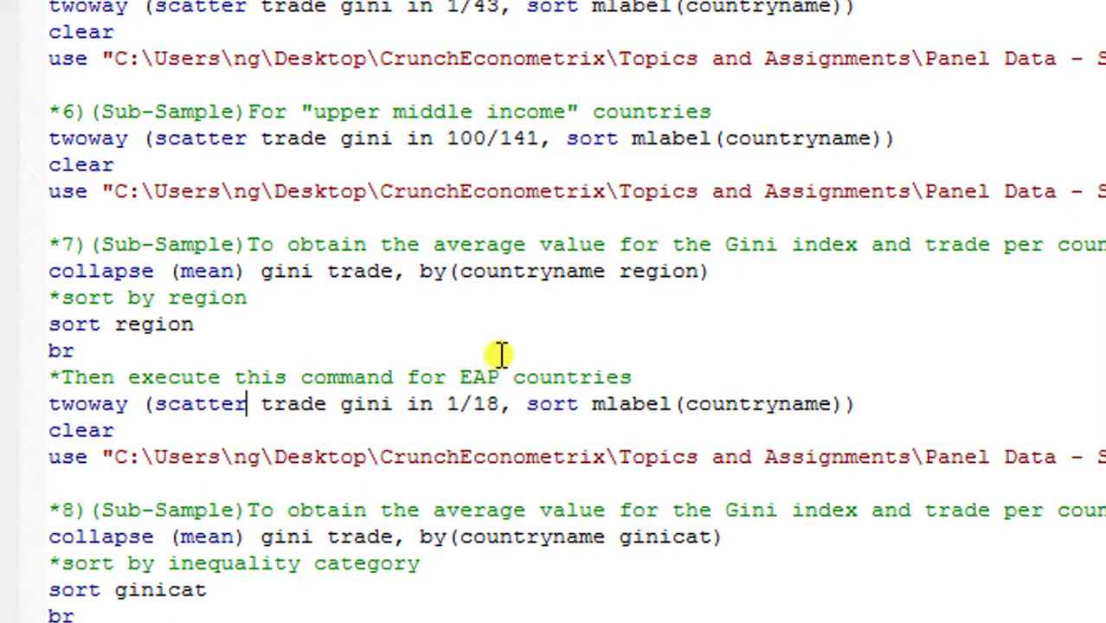
# Run section 7's scatter of trade against gini in 1/18 for EAP countries, including its clear and use lines.
pyautogui.click(50, 404)
pyautogui.hotkey('shift', 'Down')
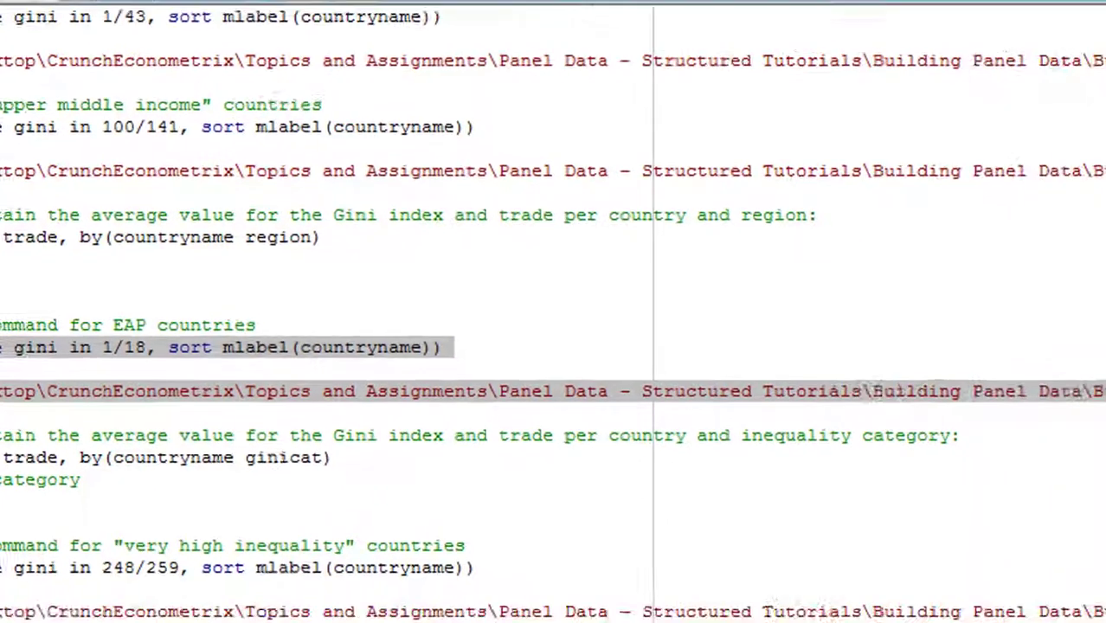
pyautogui.hotkey('ctrl', 'd')
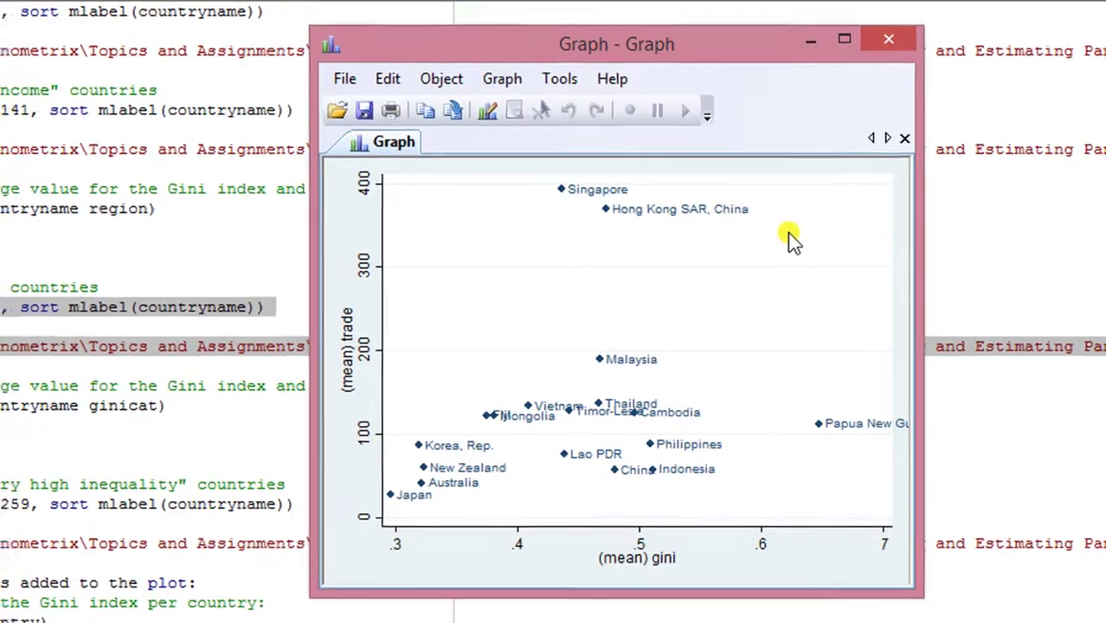
# Run section 8's scatter in 248/259 for very high inequality countries, including its clear and use lines.
pyautogui.click(52, 453)
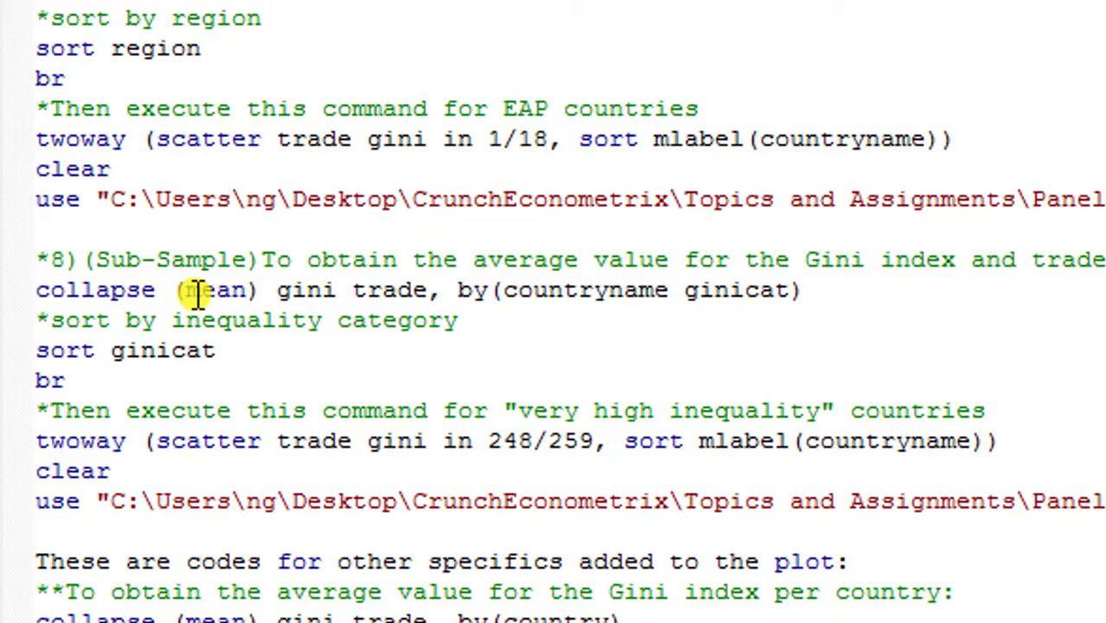
pyautogui.moveTo(36, 410); pyautogui.dragTo(36, 531)
pyautogui.hotkey('ctrl', 'd')
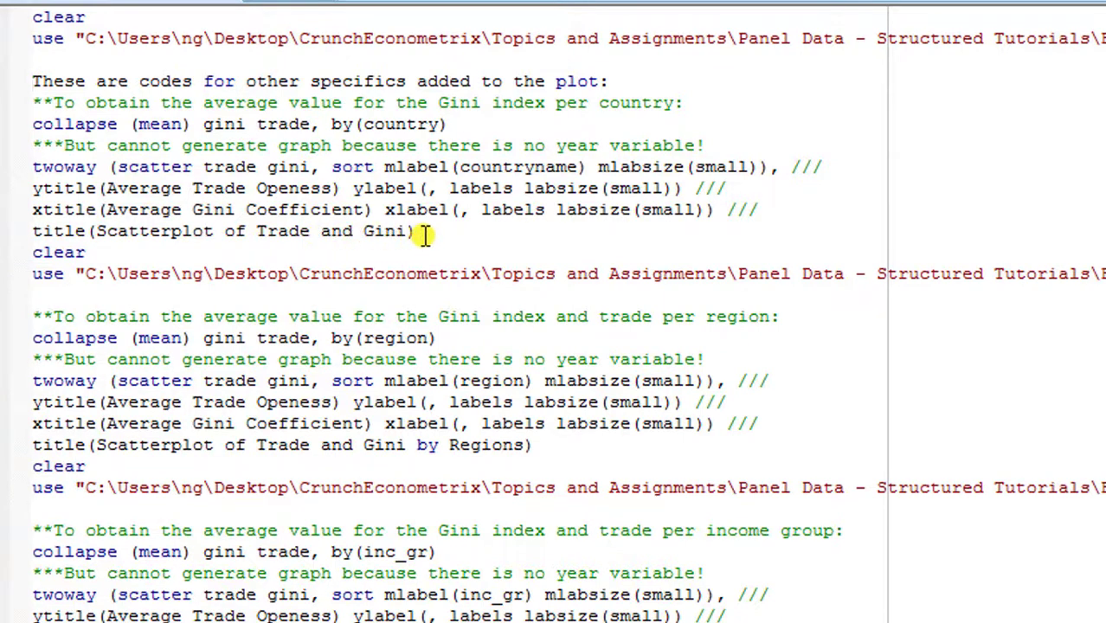
pyautogui.press('Up')
pyautogui.scroll(6, 424, 234)
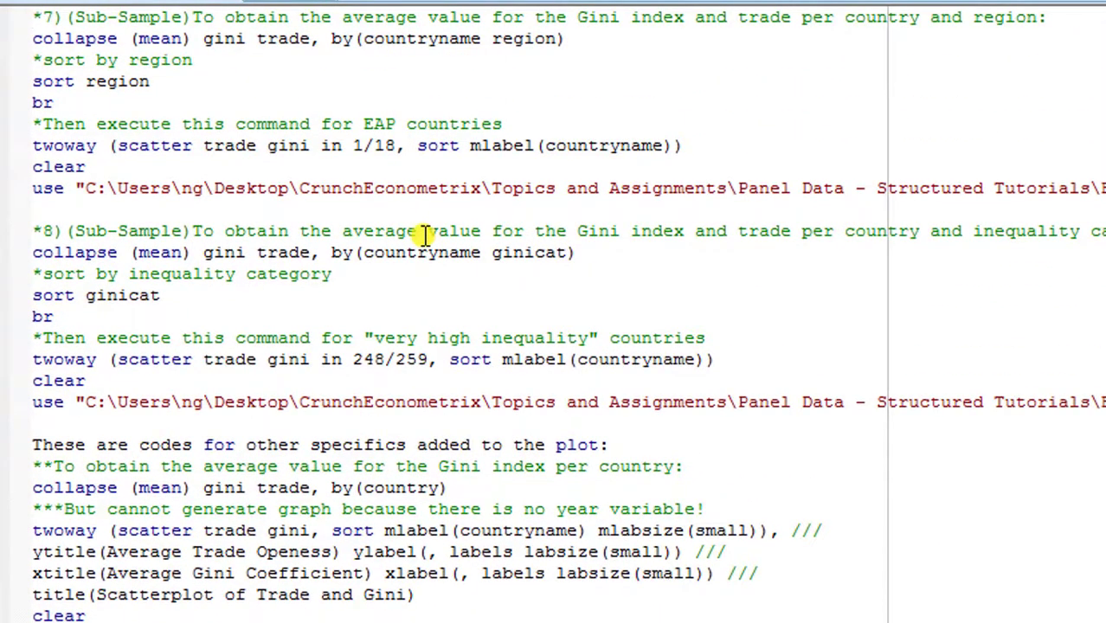
pyautogui.scroll(5, 423, 234)
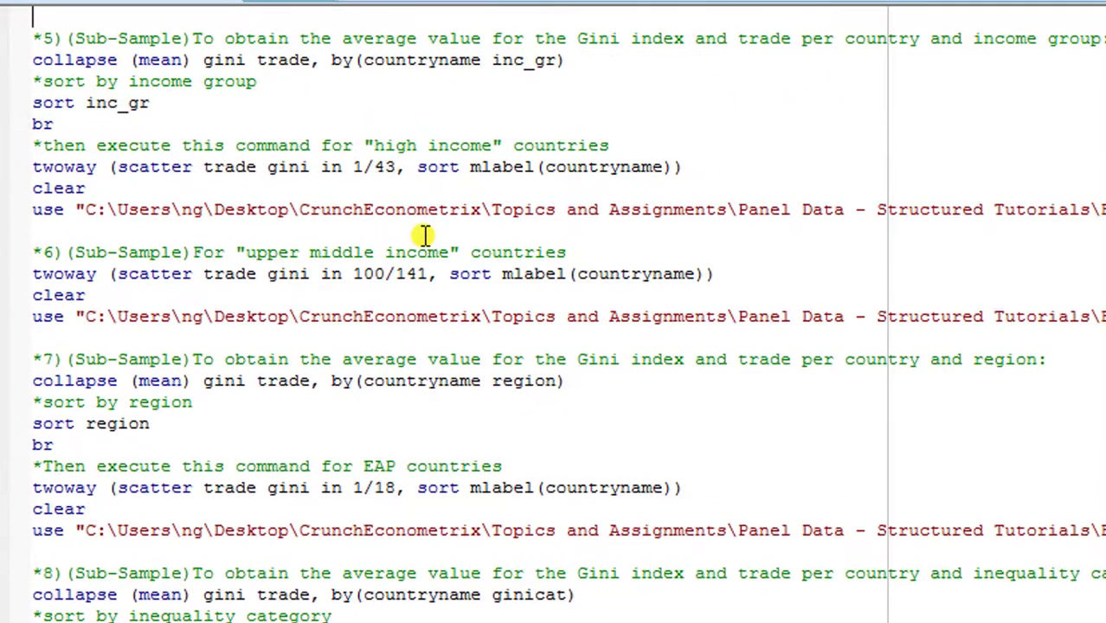